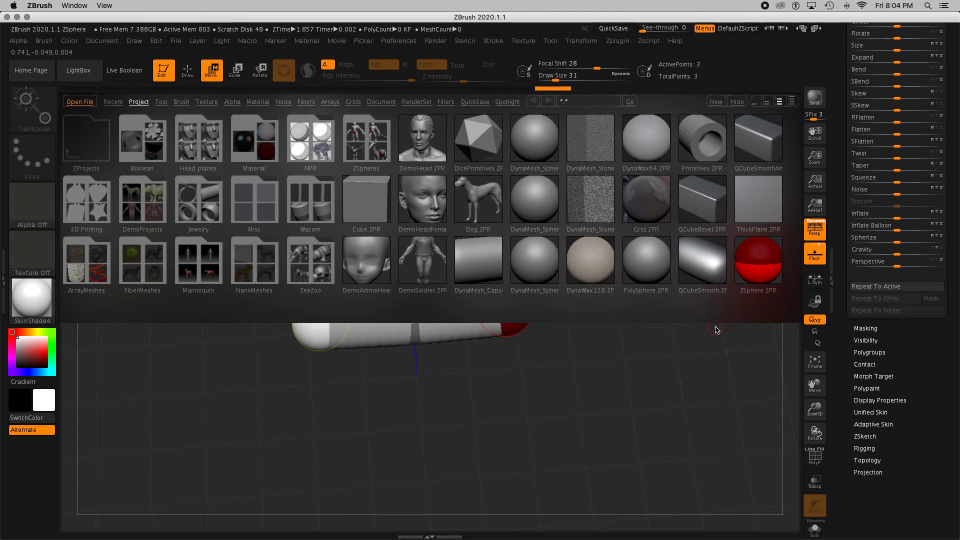
- Open the ZSphere.ZPR starter project, discarding the changes to the current project
left_click(767, 268)
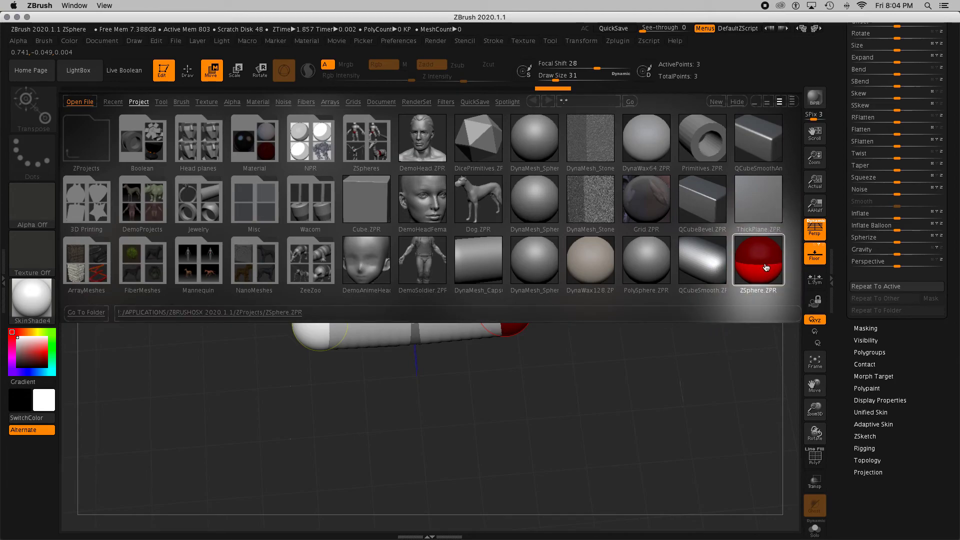
double_click(762, 265)
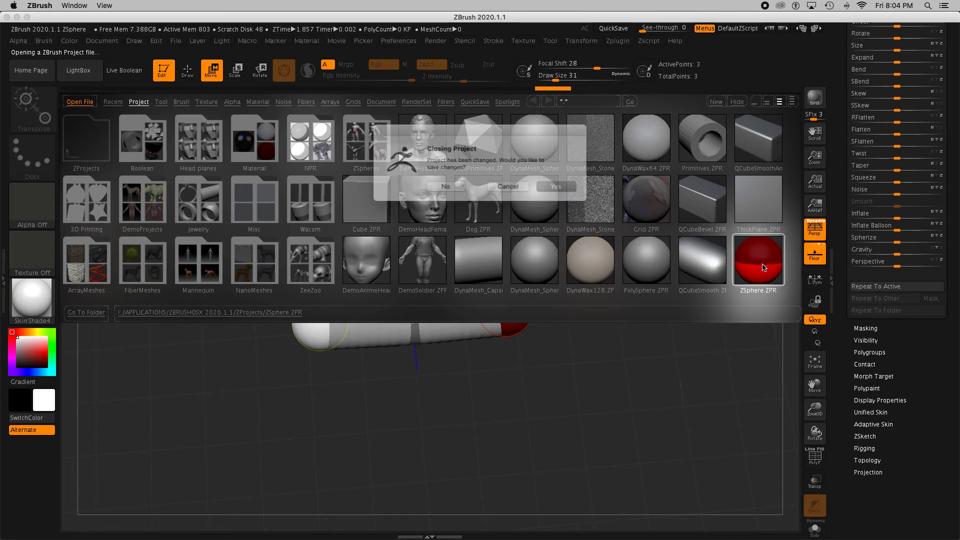
left_click(444, 186)
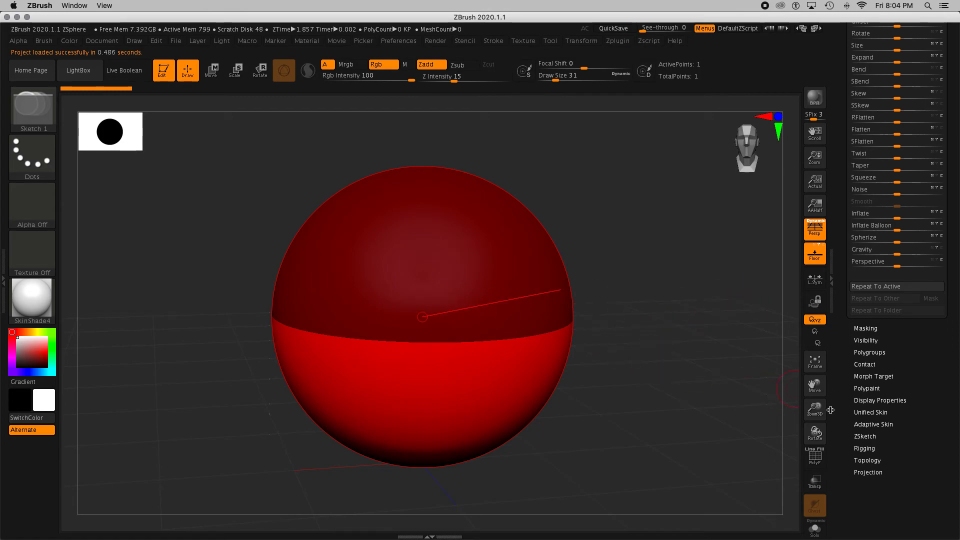
- Shrink the root ZSphere on all axes with the Size deformation
left_click_drag(814, 407, 786, 322)
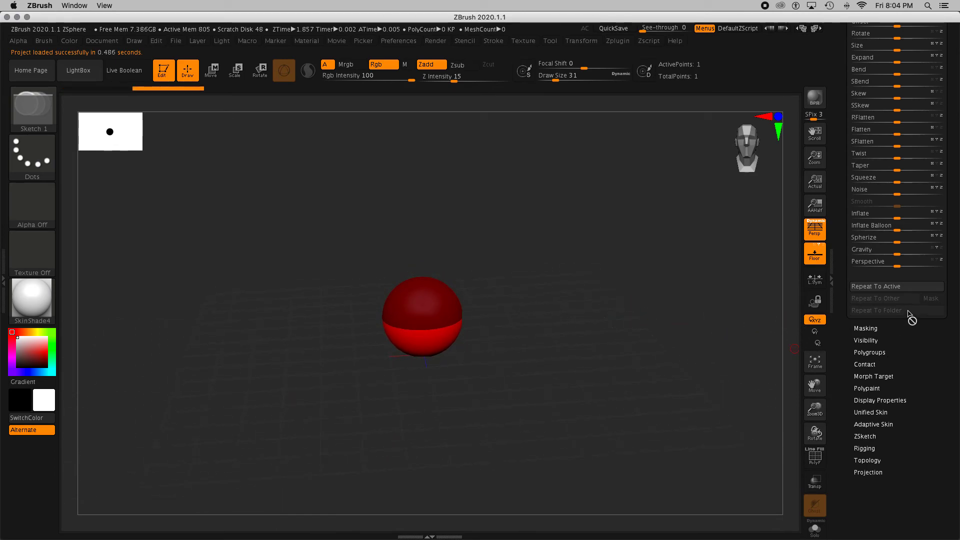
scroll(950, 400, "up", 10)
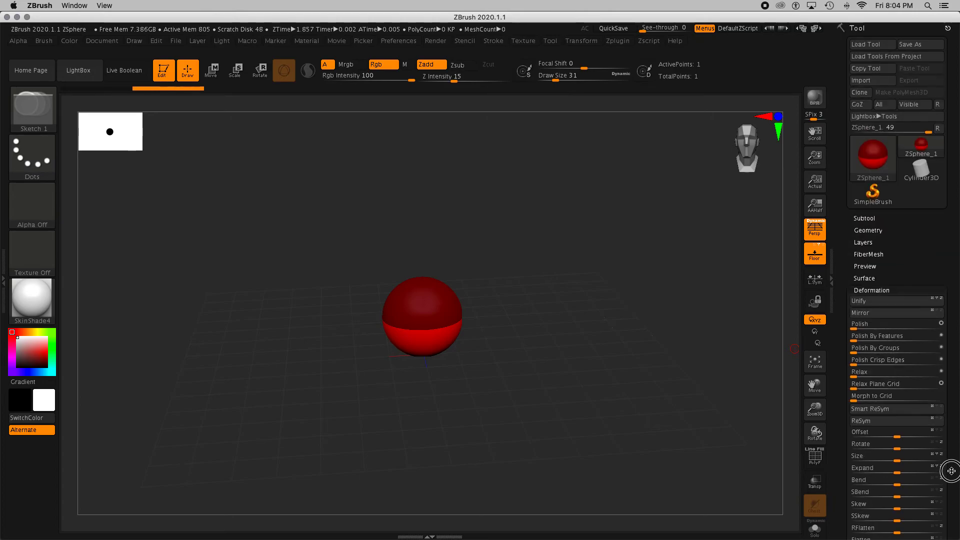
left_click(879, 290)
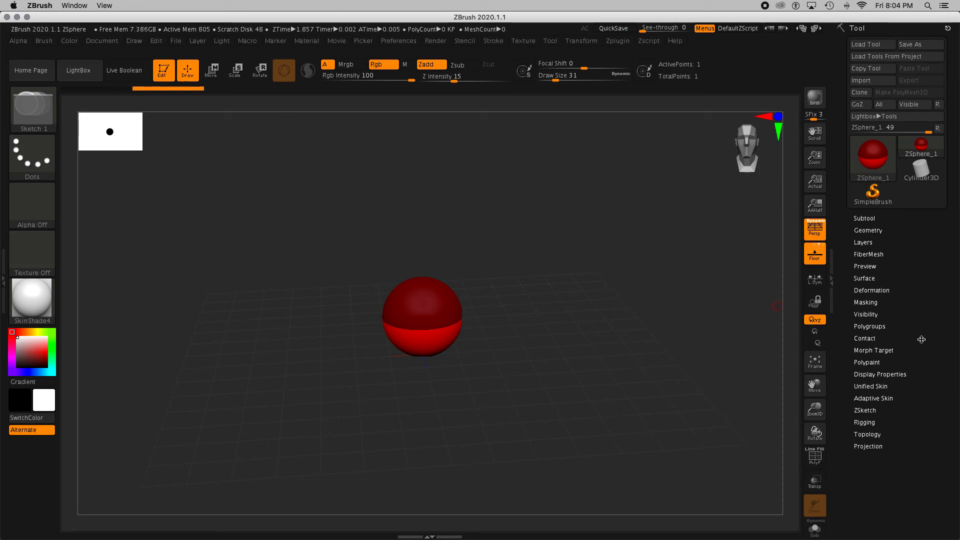
left_click(877, 290)
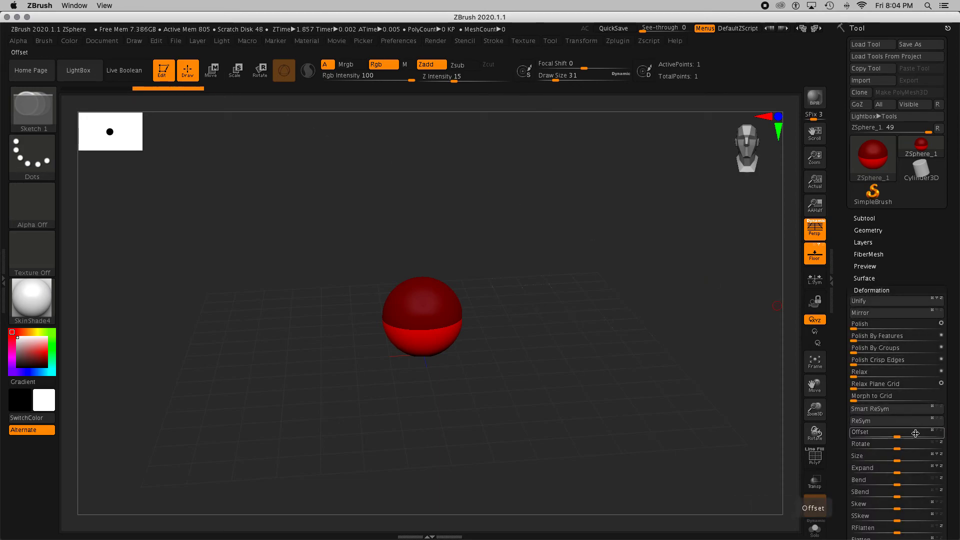
left_click_drag(896, 461, 865, 459)
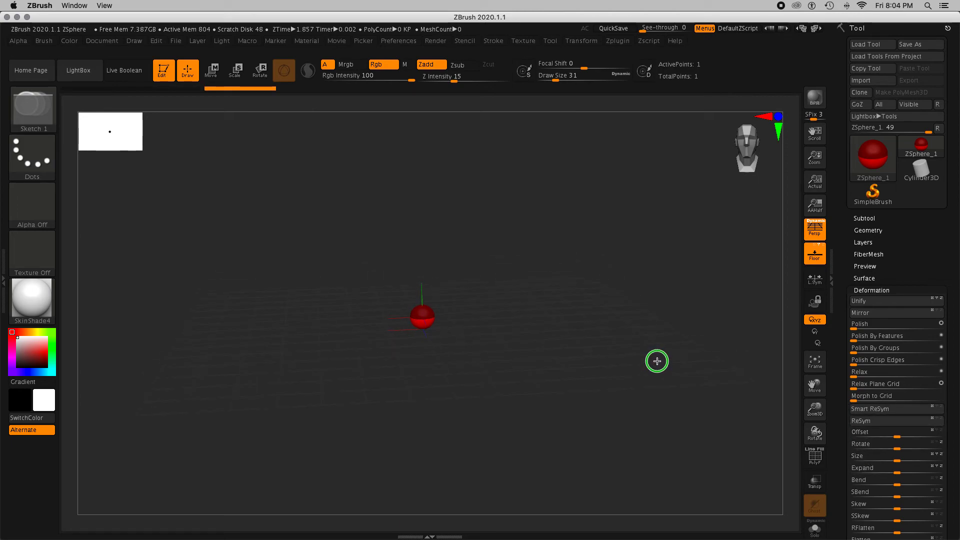
- Draw a mirrored pair of child ZSpheres on both sides of the root ZSphere, close to its own size
left_click_drag(816, 413, 810, 525)
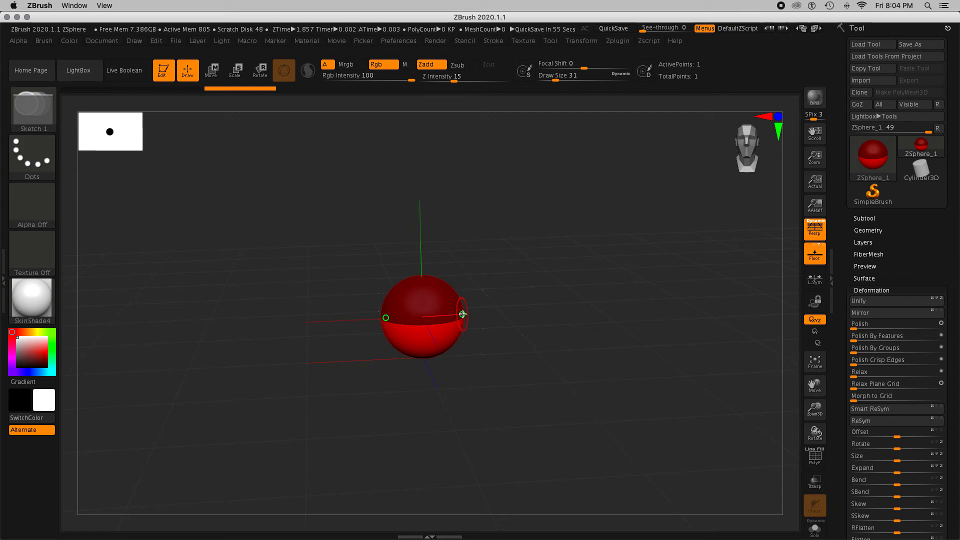
left_click_drag(462, 314, 467, 314)
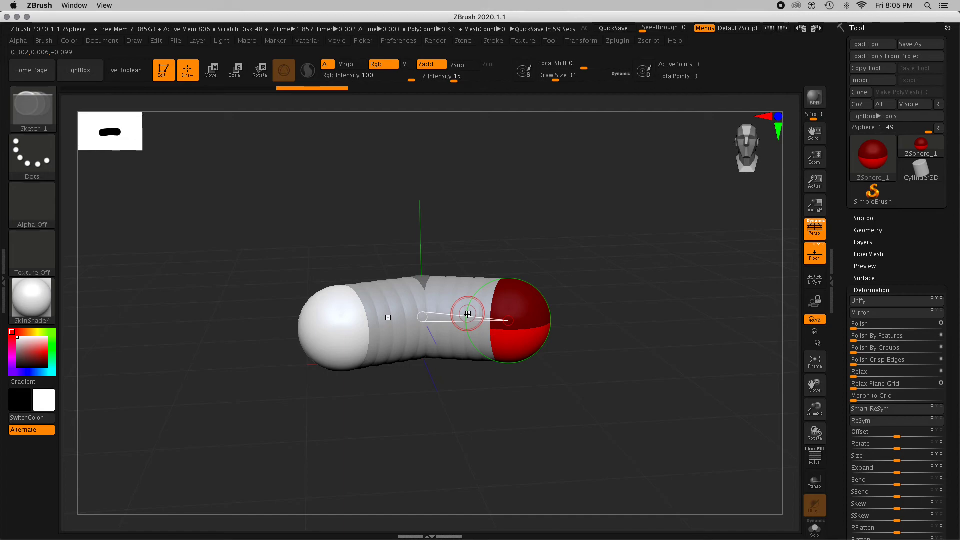
key("super+z")
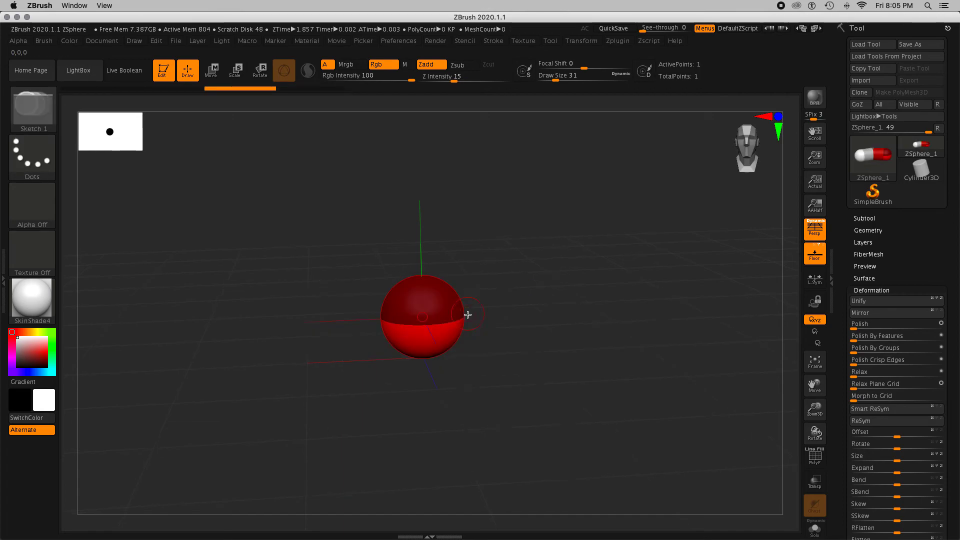
left_click_drag(461, 315, 502, 320)
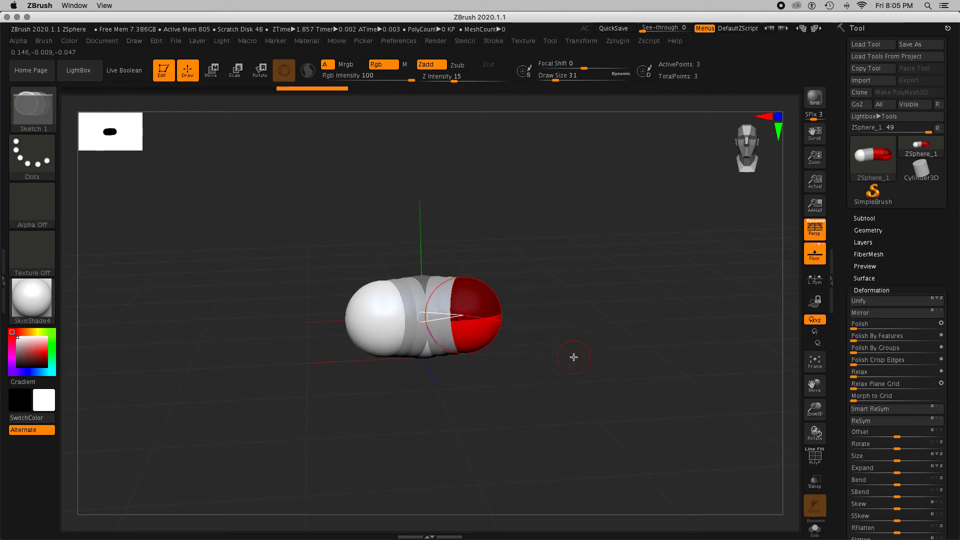
- Move the mirrored end ZSpheres apart to form a straight horizontal bar and nudge the central ZSphere into line
mouse_move(566, 350)
left_mouse_down()
mouse_move(565, 330)
mouse_move(581, 355)
mouse_move(570, 347)
left_mouse_up()
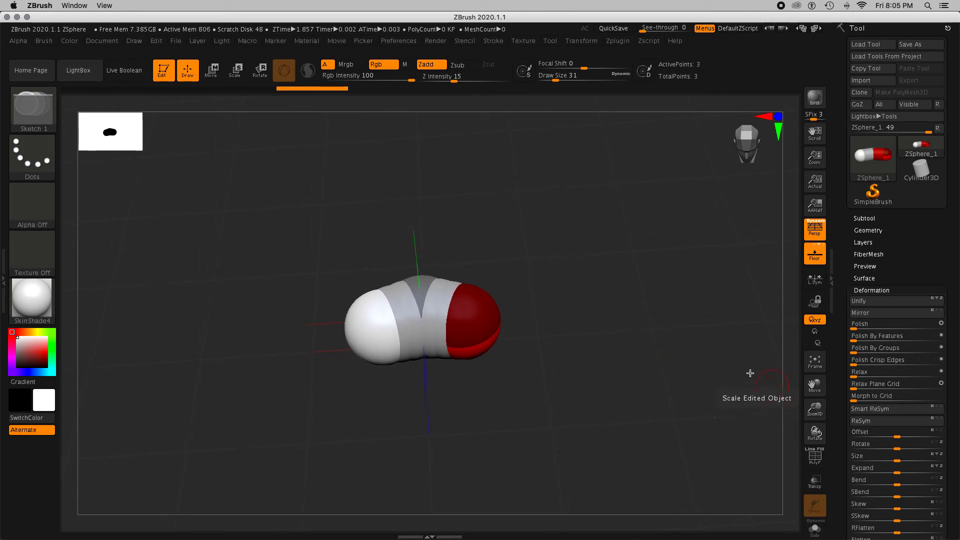
left_click(211, 70)
left_click_drag(345, 336, 677, 305)
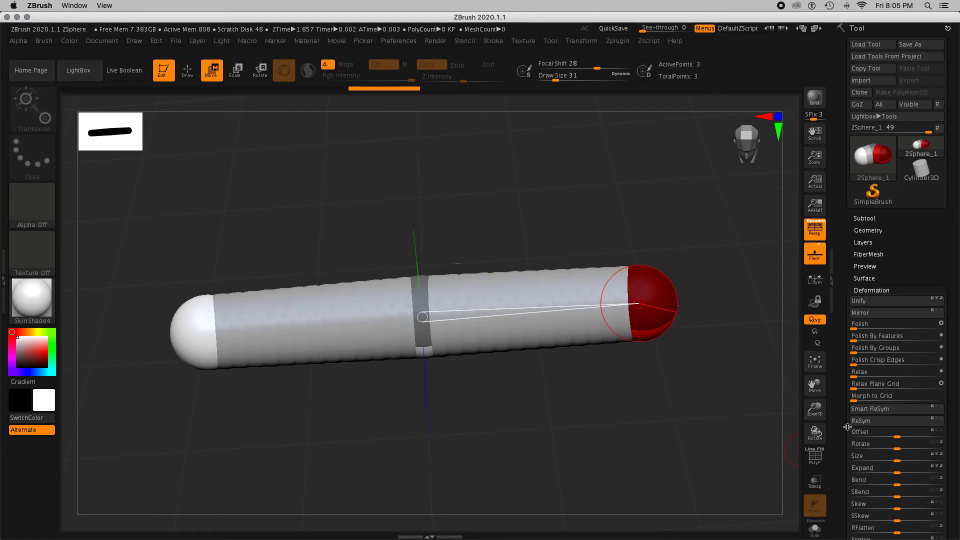
left_click_drag(815, 407, 799, 285)
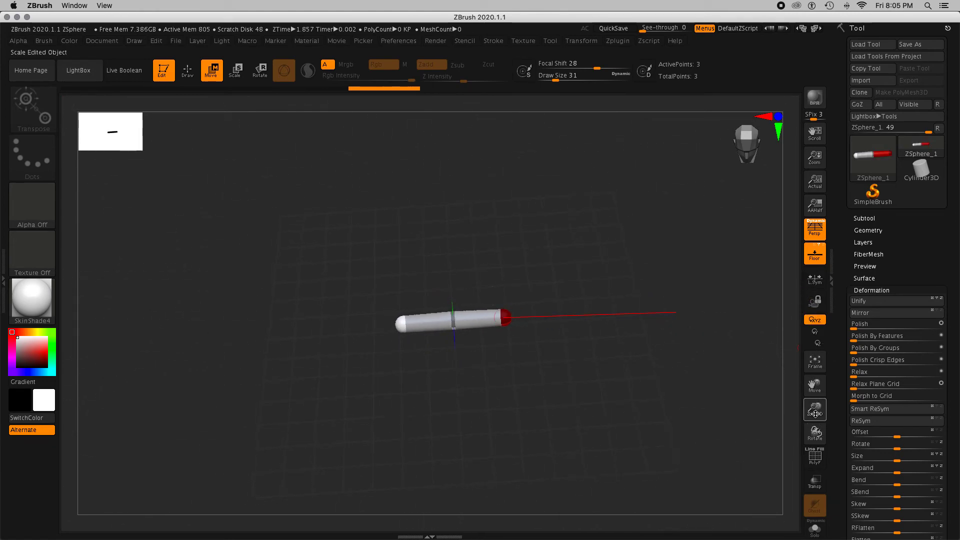
mouse_move(815, 413)
left_mouse_down()
mouse_move(816, 403)
mouse_move(813, 448)
left_mouse_up()
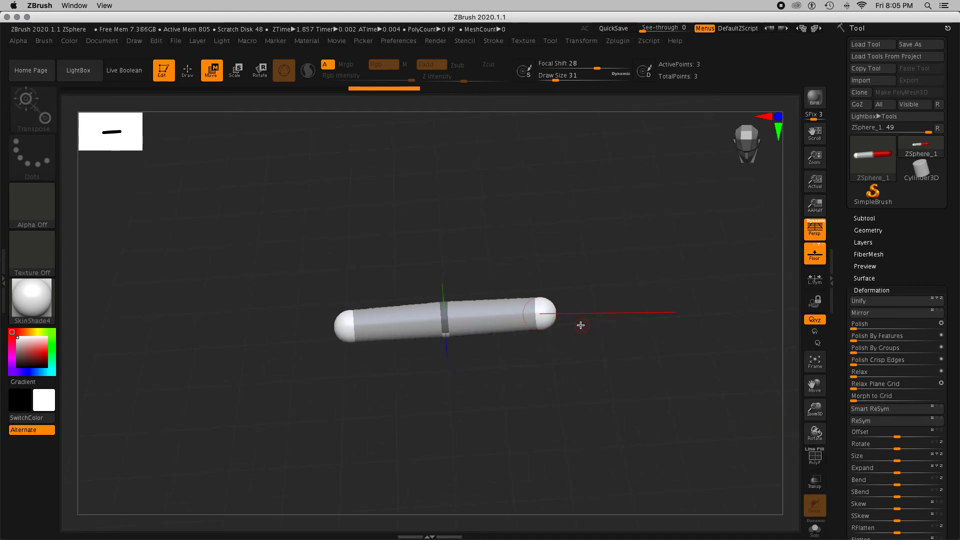
left_click_drag(554, 315, 532, 319)
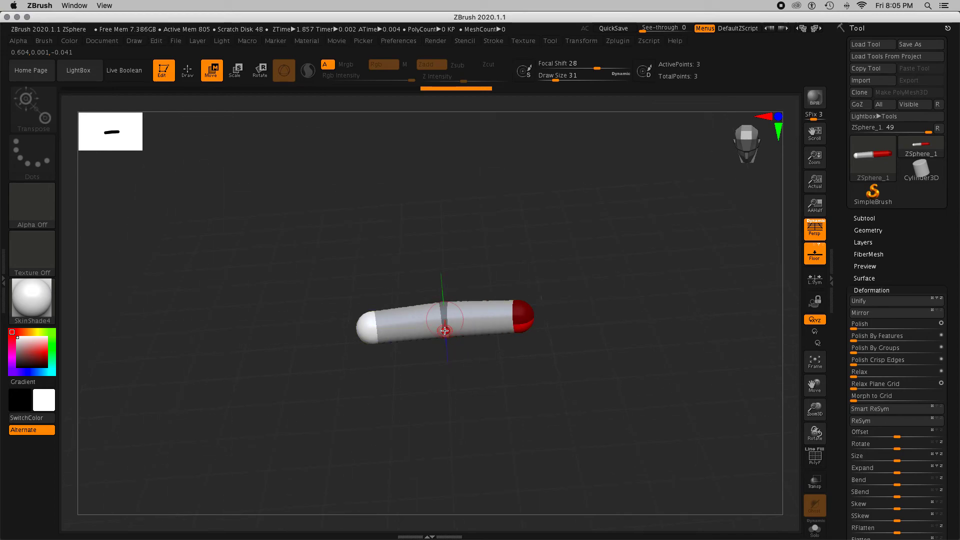
left_click_drag(444, 330, 444, 328)
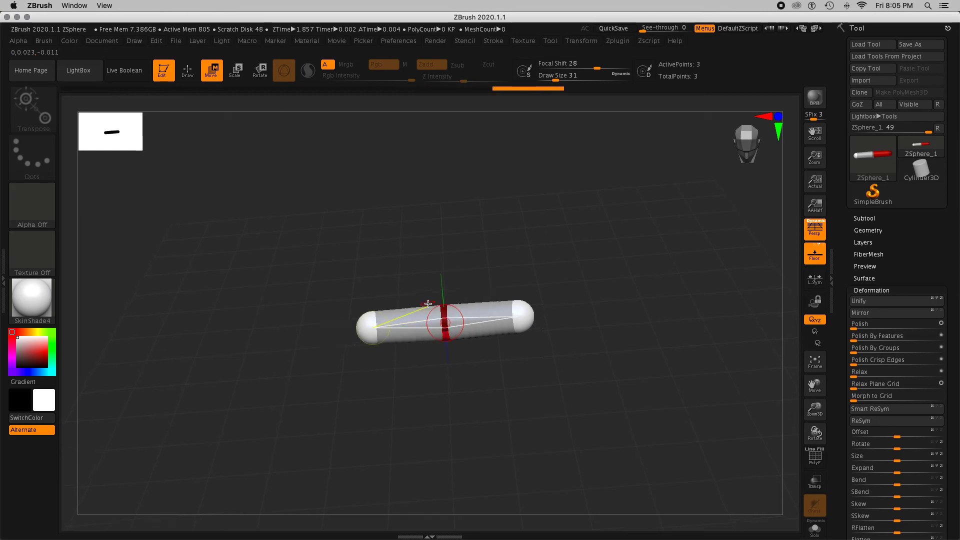
- Draw a child ZSphere on the front of the bar's central ZSphere, as thick as the bar
left_click(187, 67)
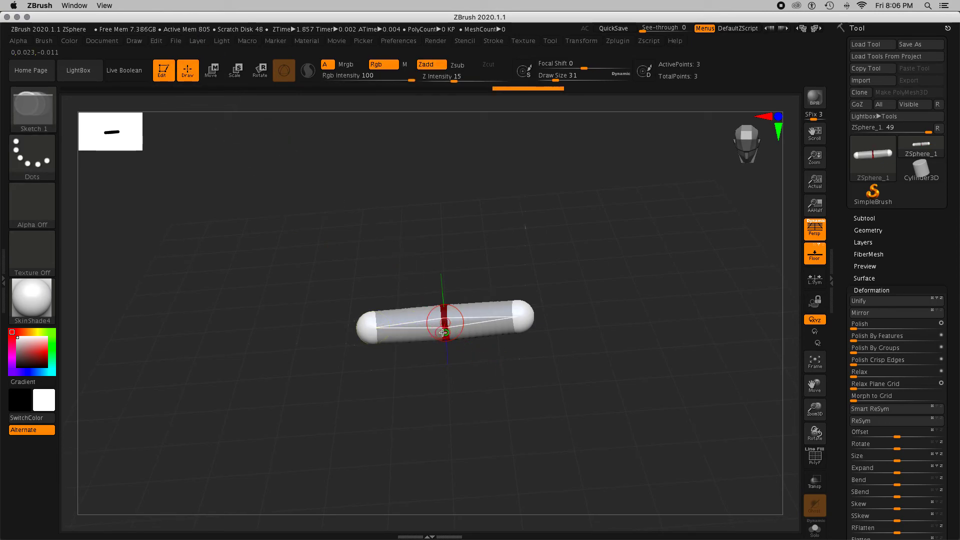
left_click_drag(443, 347, 443, 351)
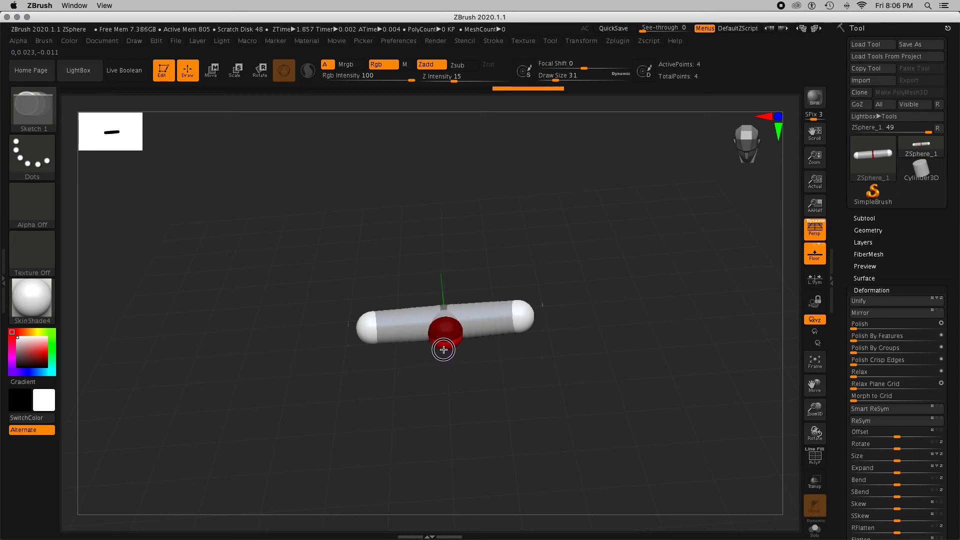
left_click_drag(443, 350, 443, 351)
- Move the new central child ZSphere far away from the bar to form a long T-shaped stem
left_click(211, 70)
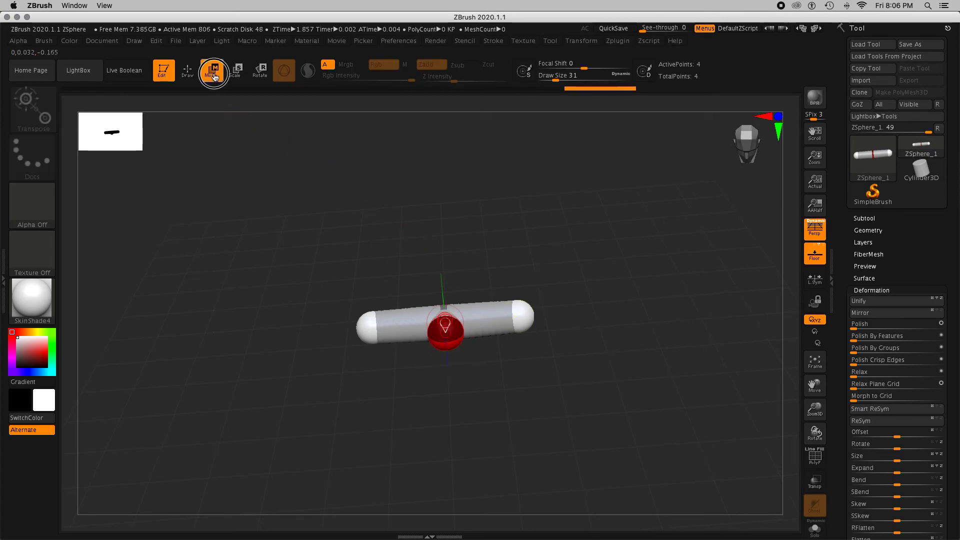
left_click_drag(444, 353, 454, 493)
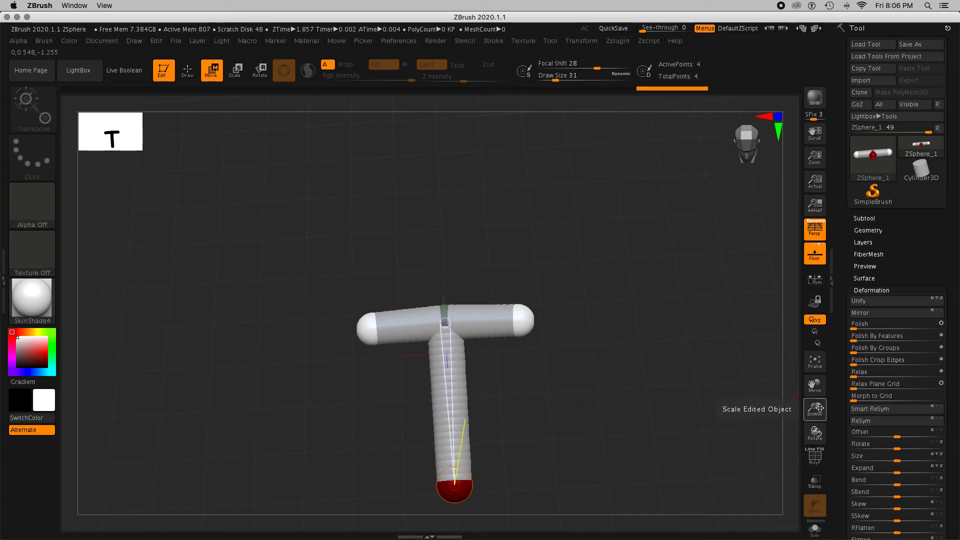
left_click_drag(815, 385, 796, 339)
left_click_drag(814, 387, 817, 384)
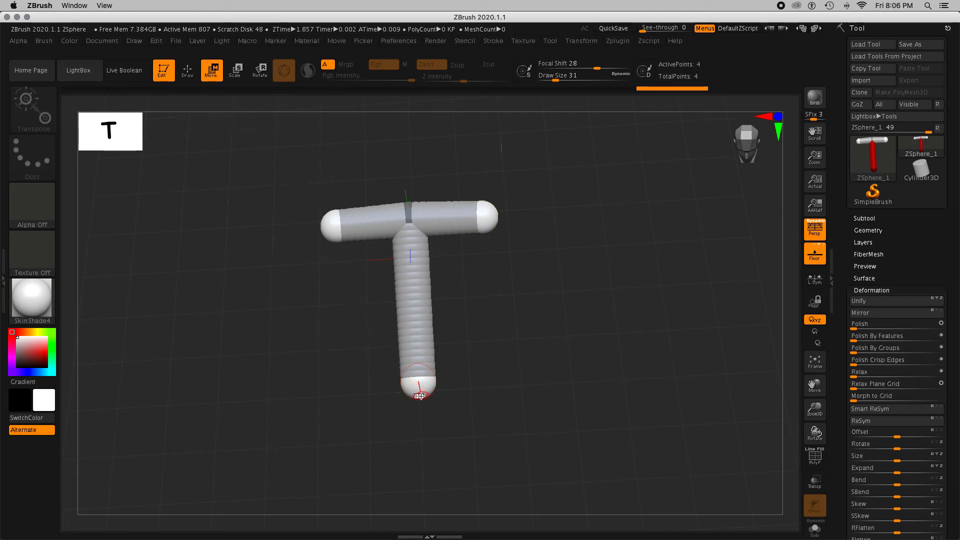
left_click_drag(419, 397, 418, 424)
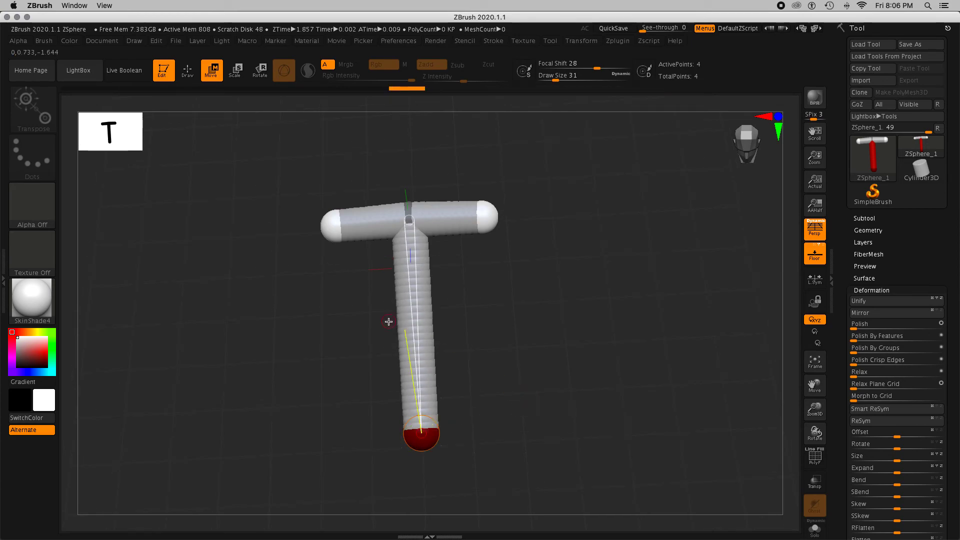
left_click(186, 71)
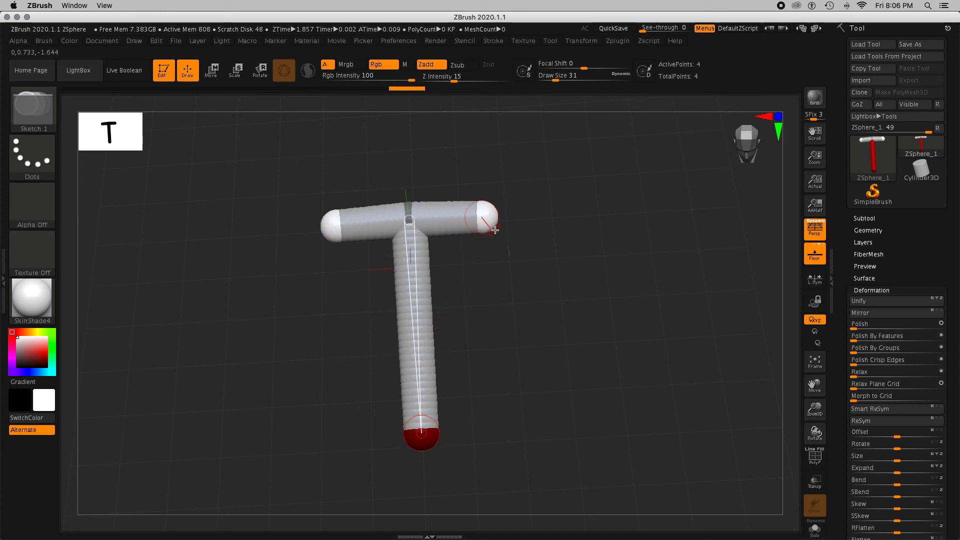
left_click_drag(488, 231, 494, 243)
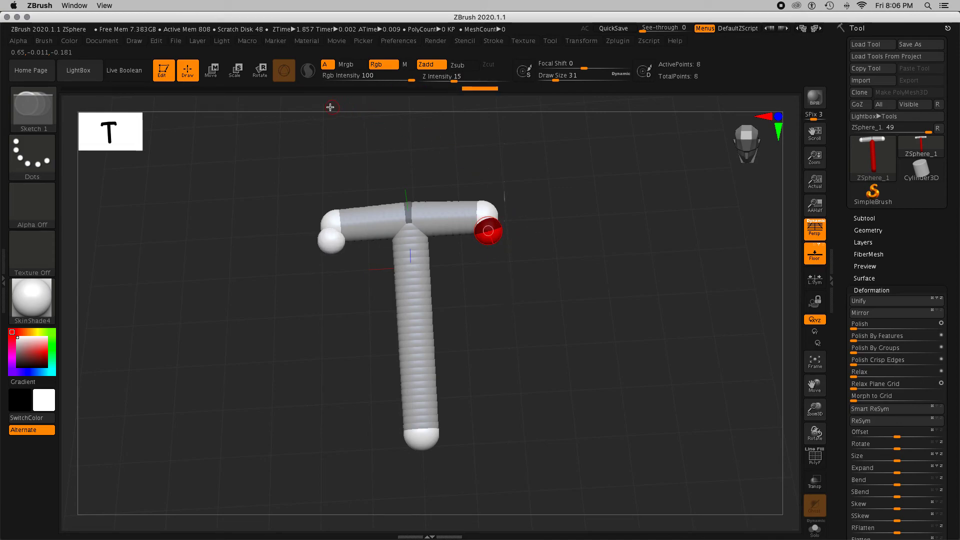
left_click(210, 70)
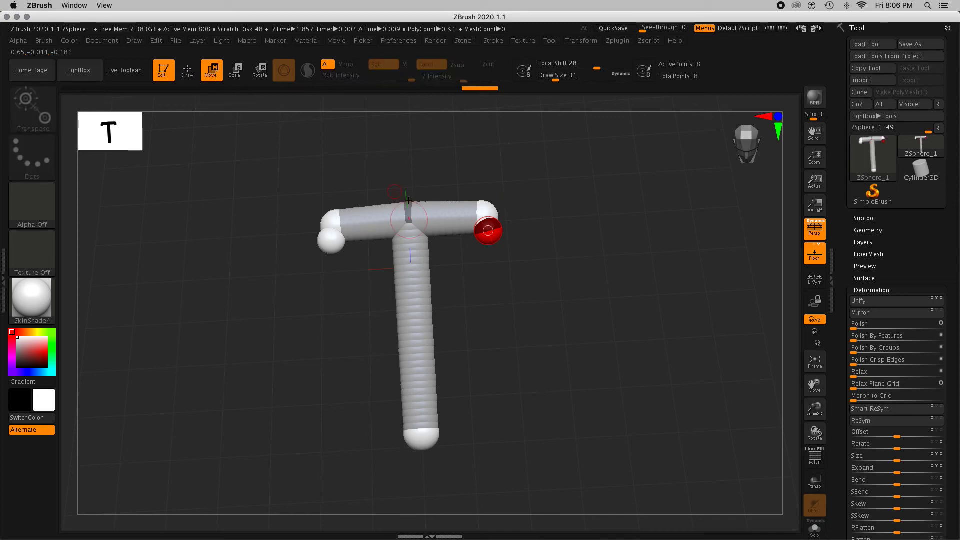
left_click_drag(494, 239, 504, 280)
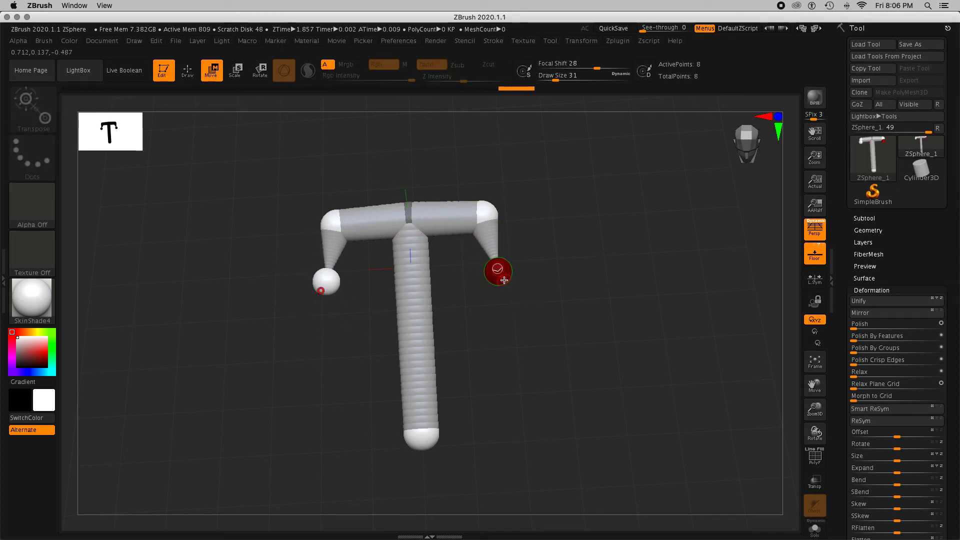
key("ctrl+z")
key("ctrl+z")
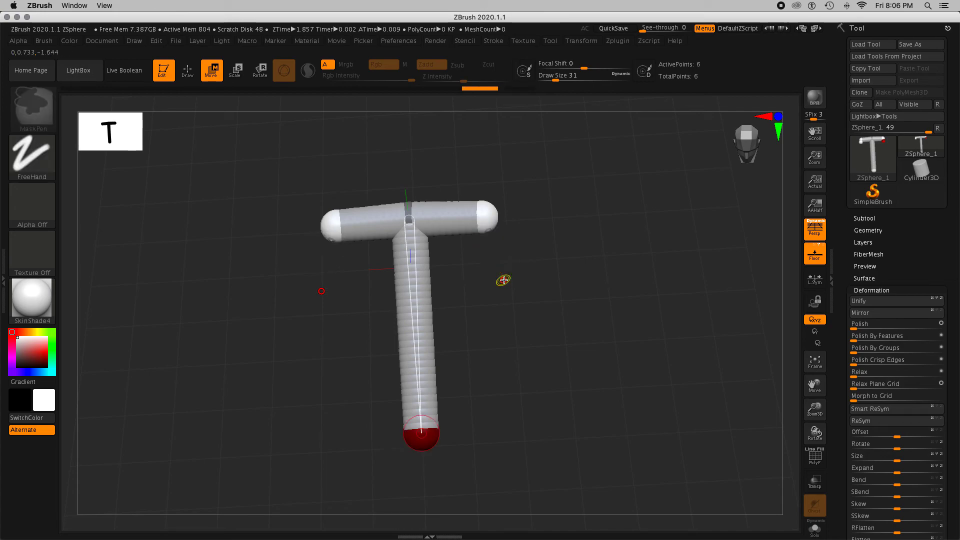
key("ctrl+z")
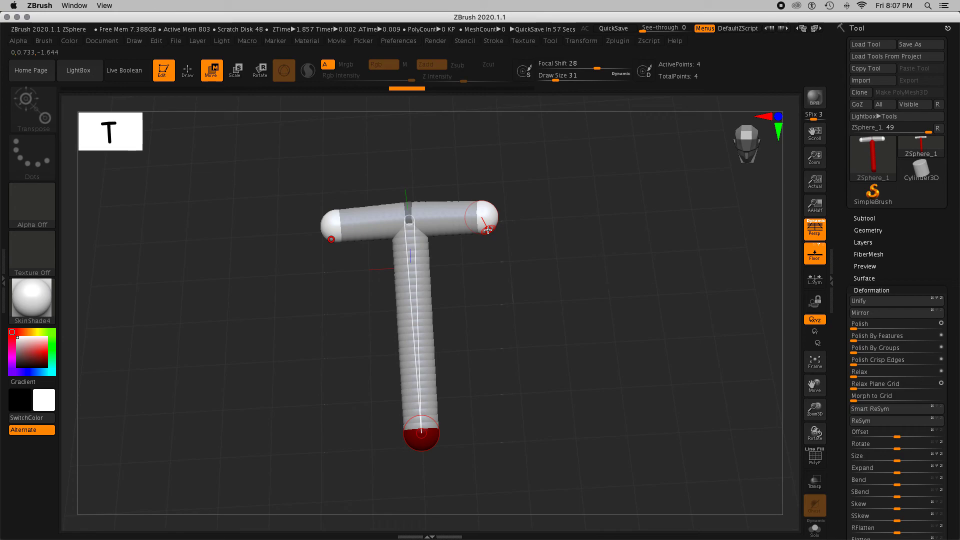
- Draw mirrored child ZSpheres at both ends of the crossbar and move them into long side branches beside the central stem
left_click(488, 230)
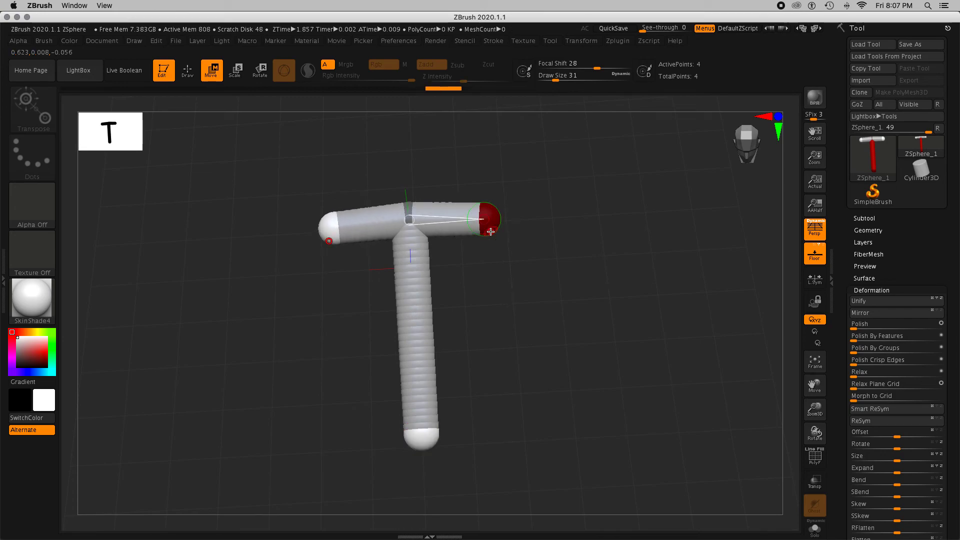
left_click(187, 70)
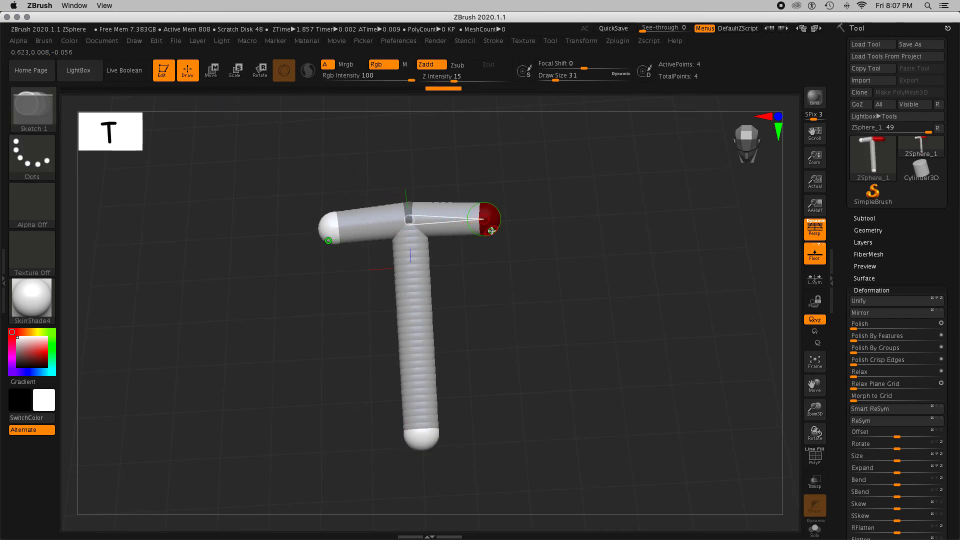
left_click_drag(491, 231, 498, 242)
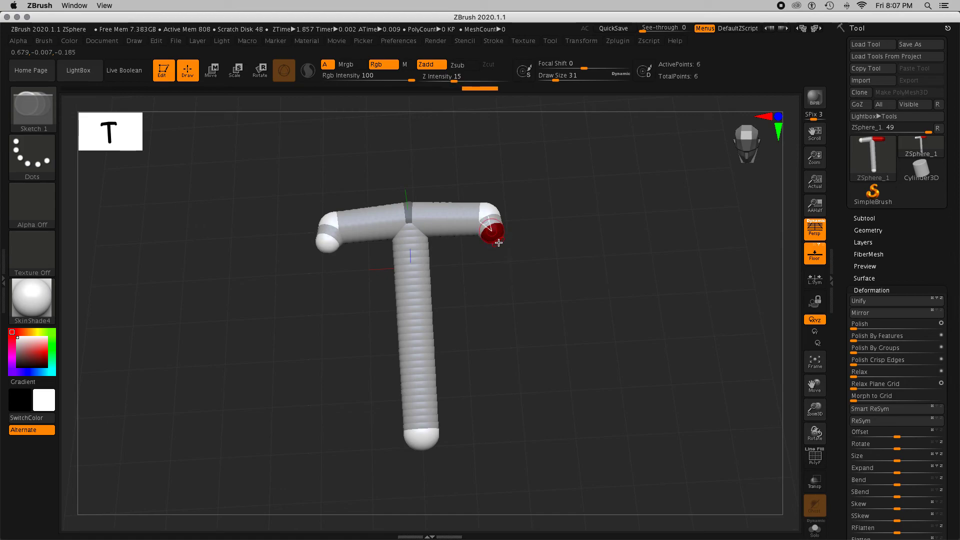
left_click(213, 73)
left_click_drag(492, 231, 503, 343)
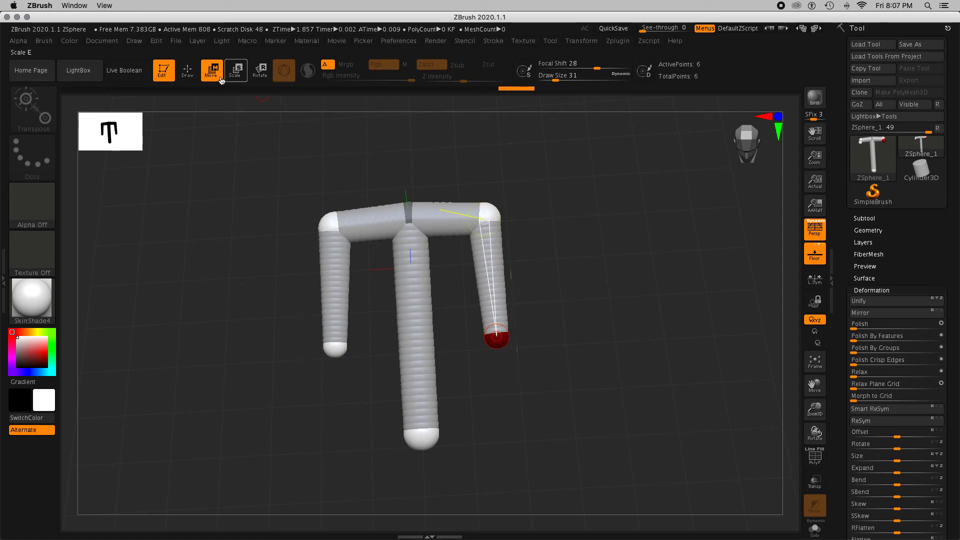
- Draw mirrored child ZSpheres at the free ends of the side branches and move them outward into long angled forearms
left_click(189, 75)
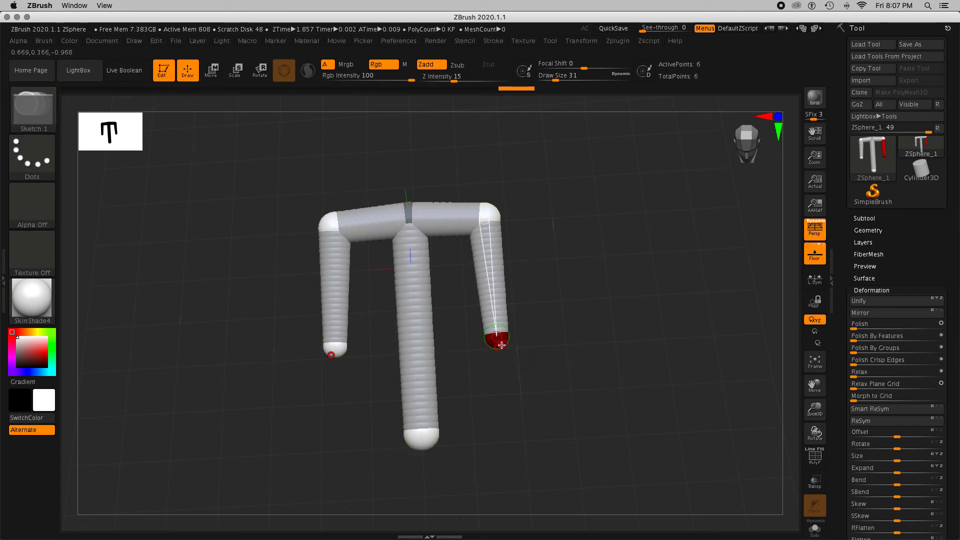
left_click_drag(502, 345, 510, 353)
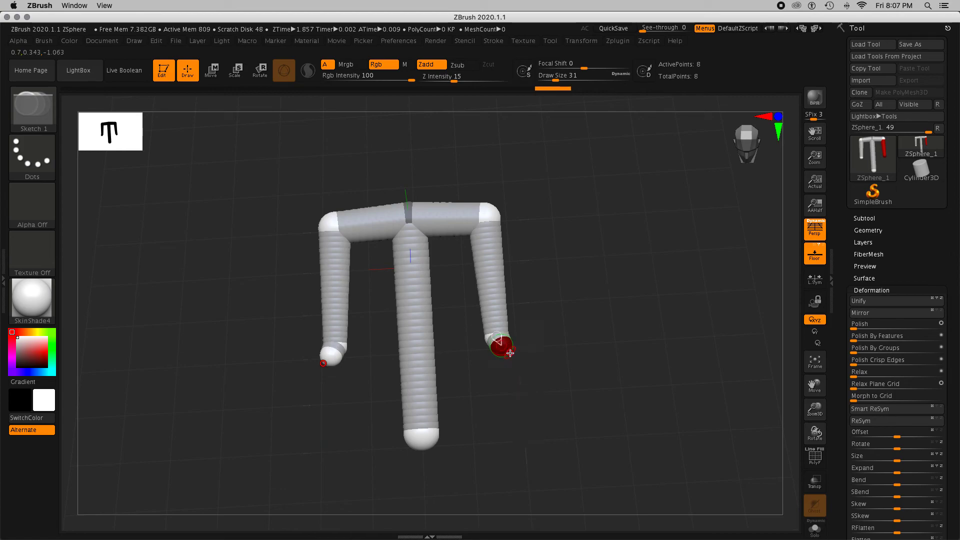
left_click(212, 71)
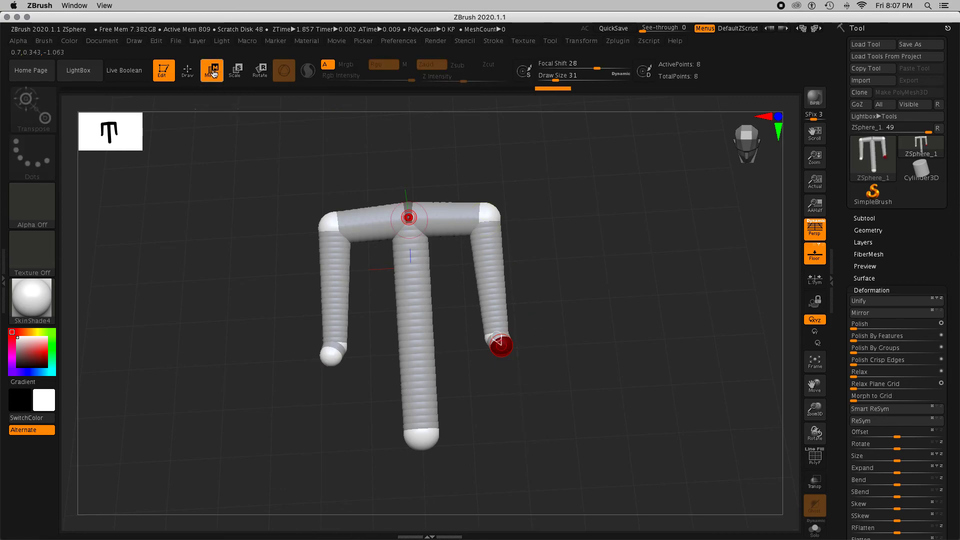
left_click_drag(501, 345, 544, 467)
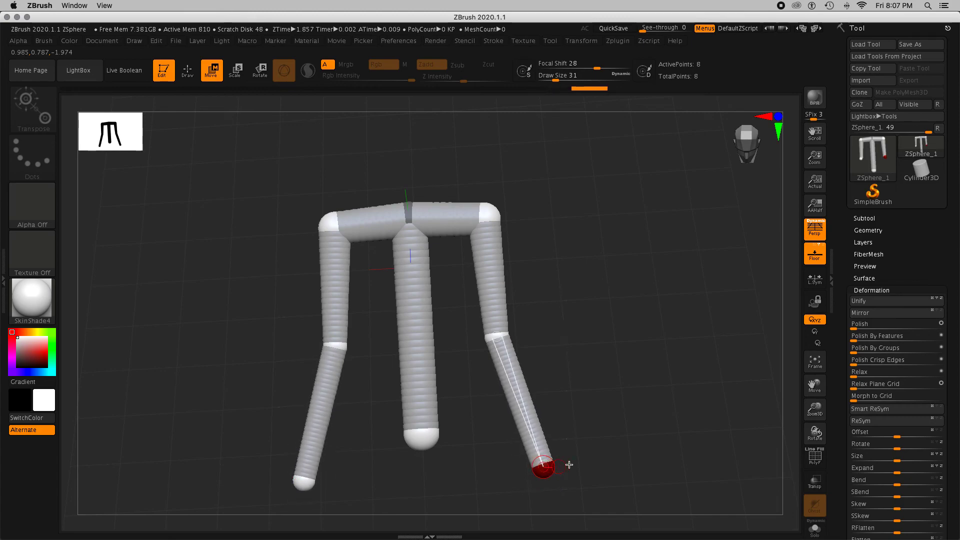
- Draw mirrored child ZSpheres on both sides of the stem's end ZSphere and move them apart into a short hip bar
left_click_drag(815, 407, 783, 334)
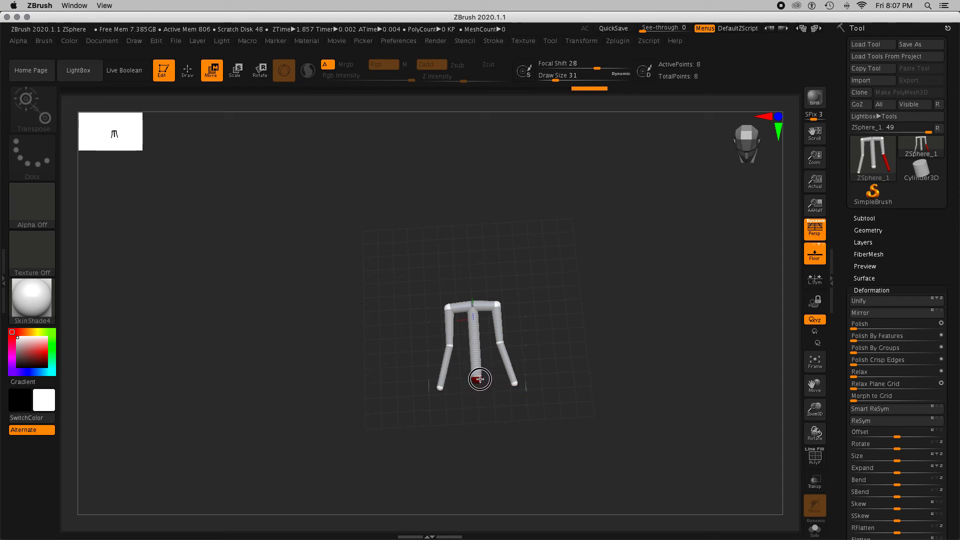
left_click_drag(503, 270, 500, 244)
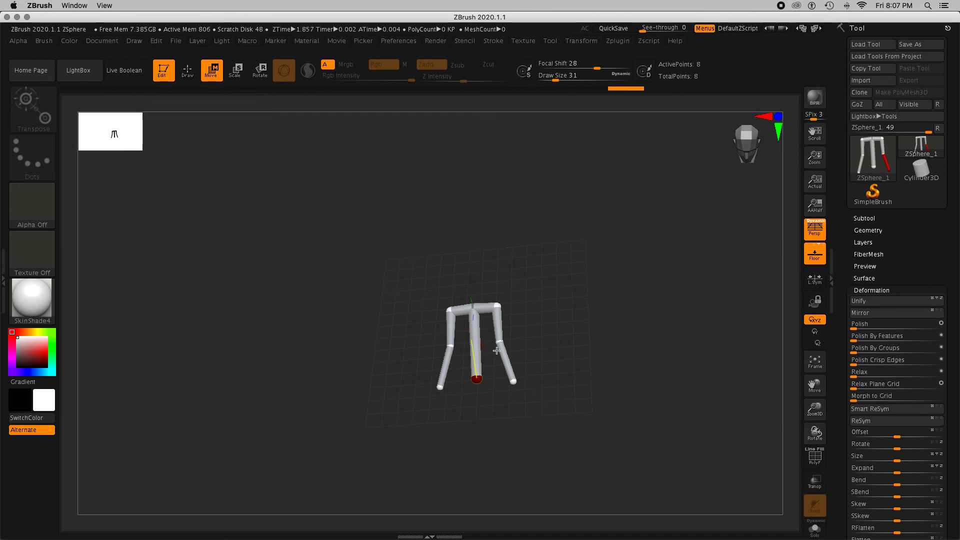
left_click_drag(815, 408, 815, 494)
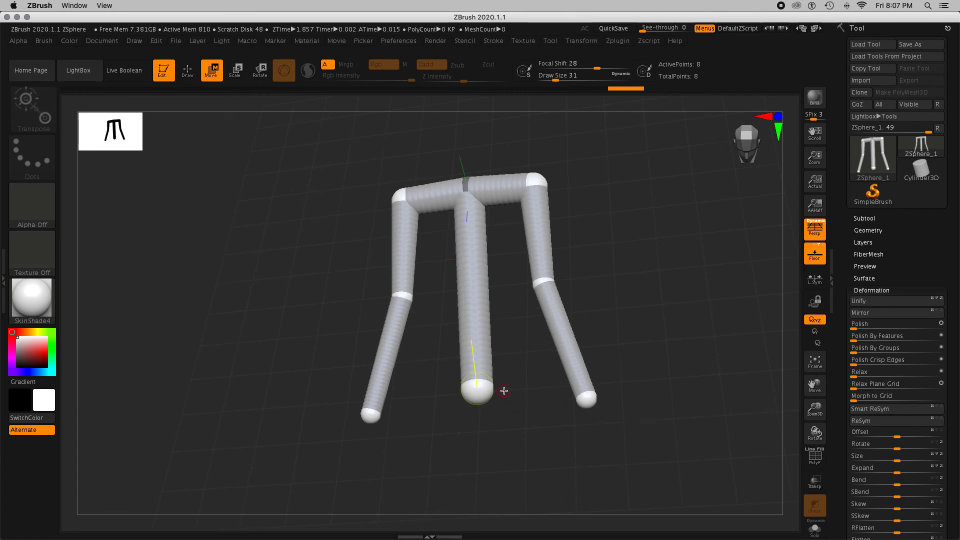
left_click(187, 69)
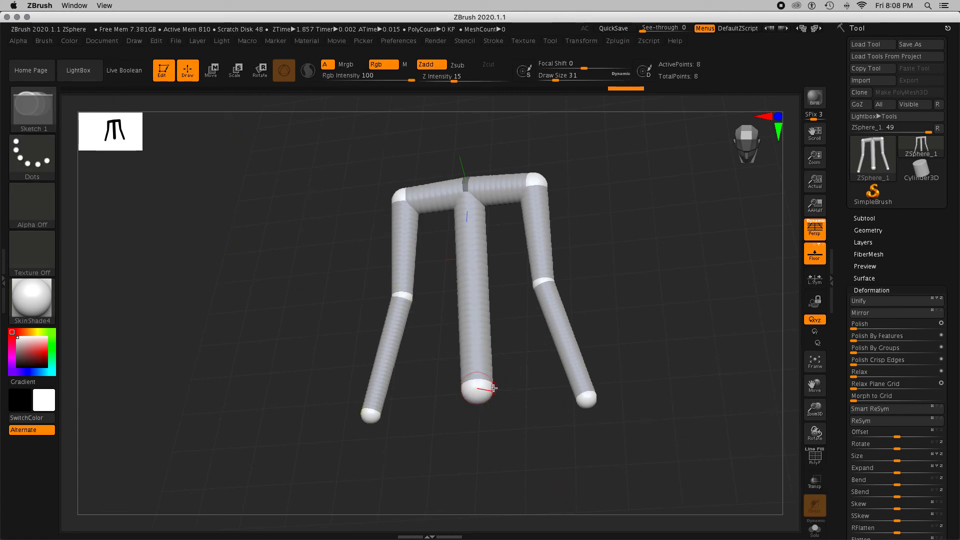
left_click_drag(493, 388, 503, 387)
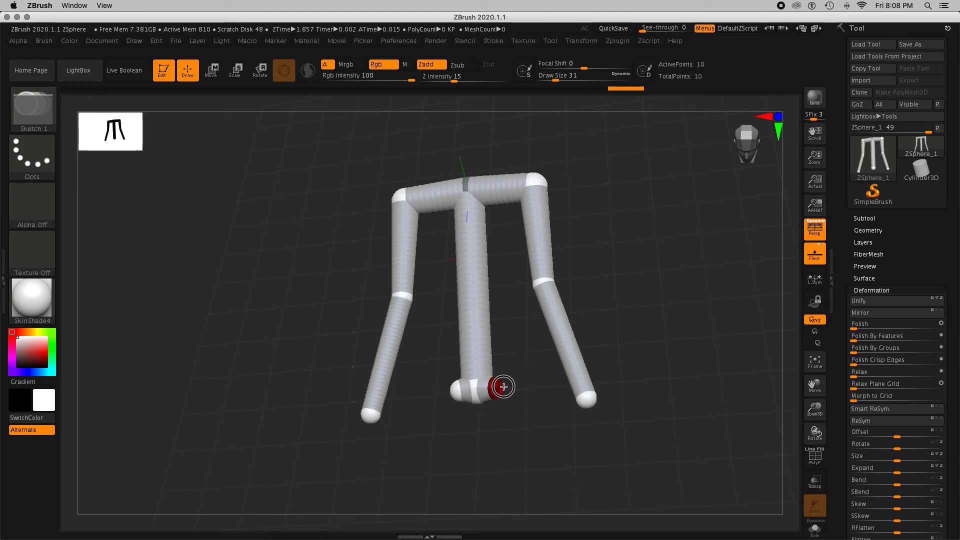
left_click(211, 70)
left_click_drag(500, 388, 522, 387)
left_click(187, 72)
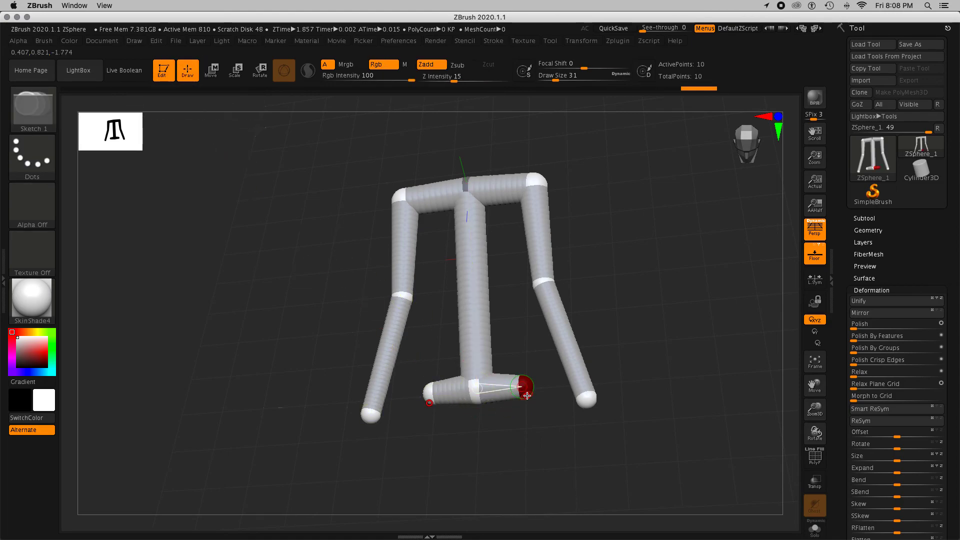
left_click_drag(527, 395, 533, 402)
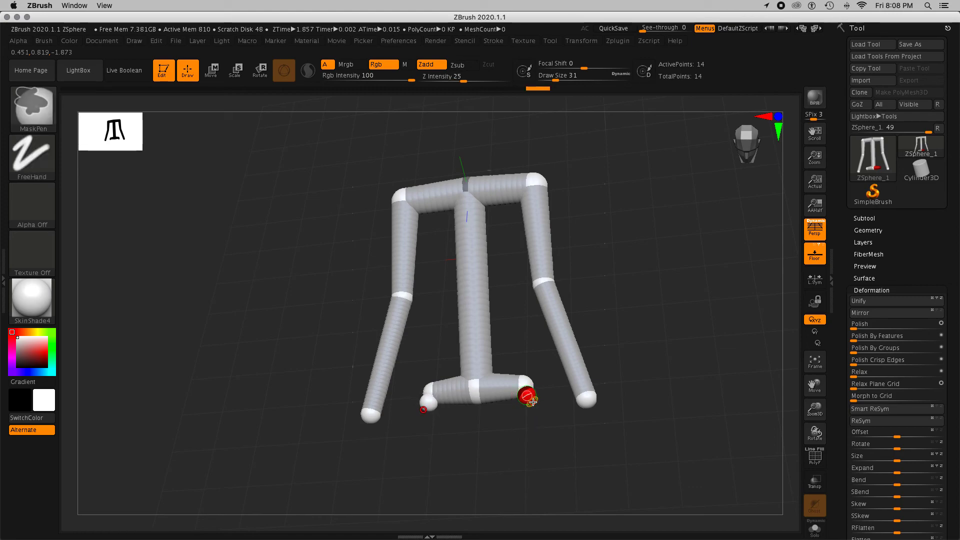
key("ctrl+z")
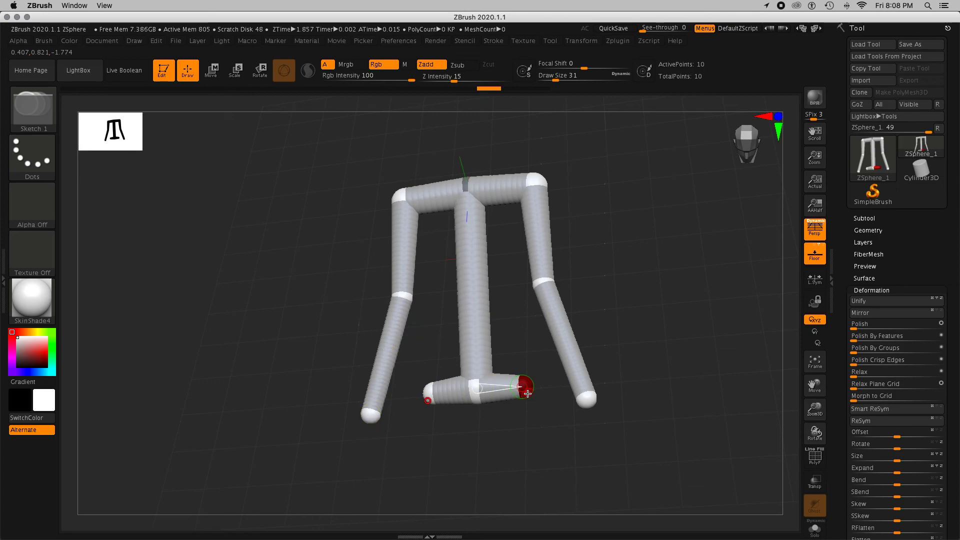
key("shift")
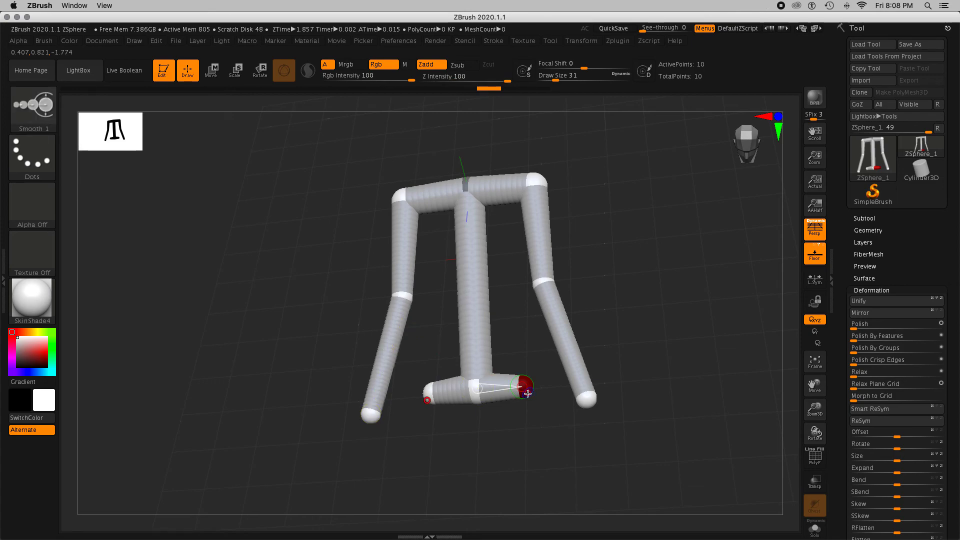
left_click(527, 393, "shift")
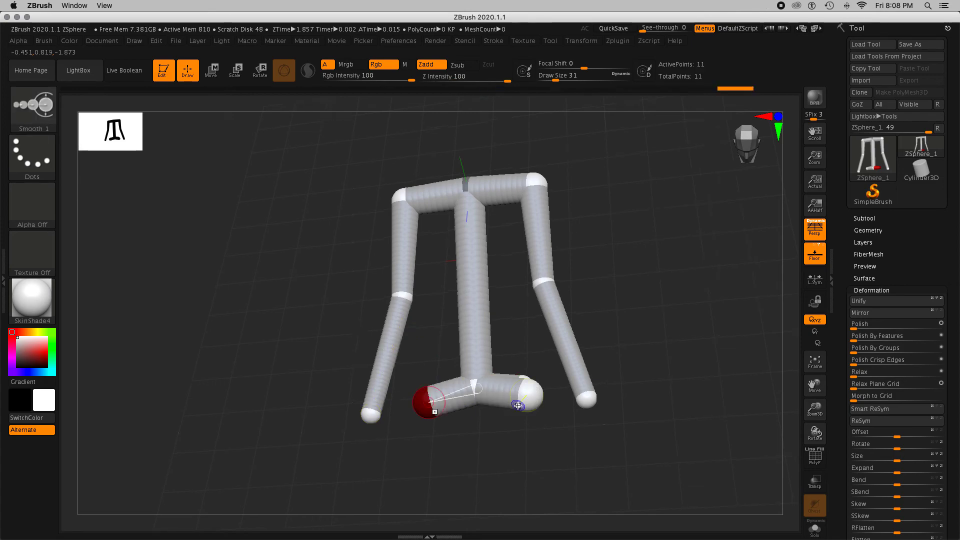
mouse_move(579, 429)
left_mouse_down()
mouse_move(567, 461)
mouse_move(610, 470)
mouse_move(598, 448)
left_mouse_up()
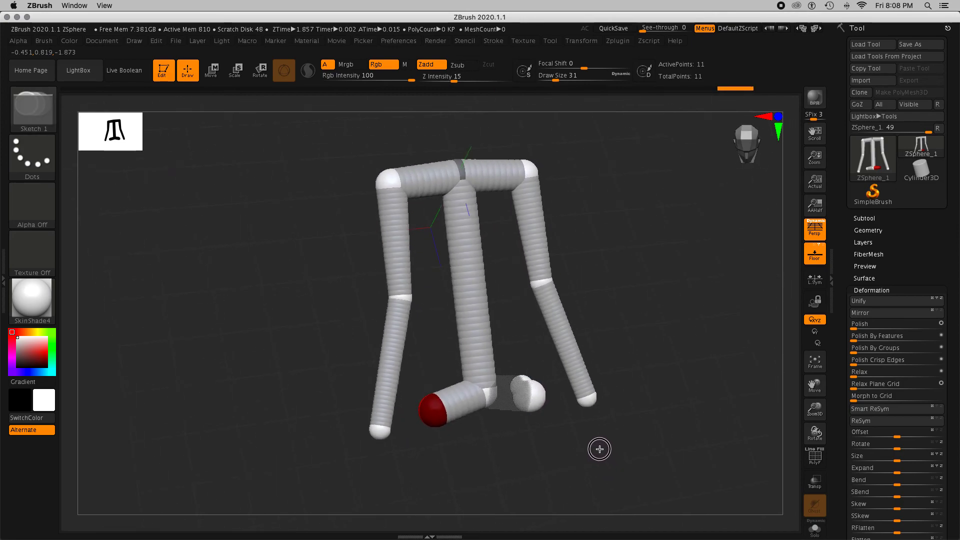
key("ctrl+z")
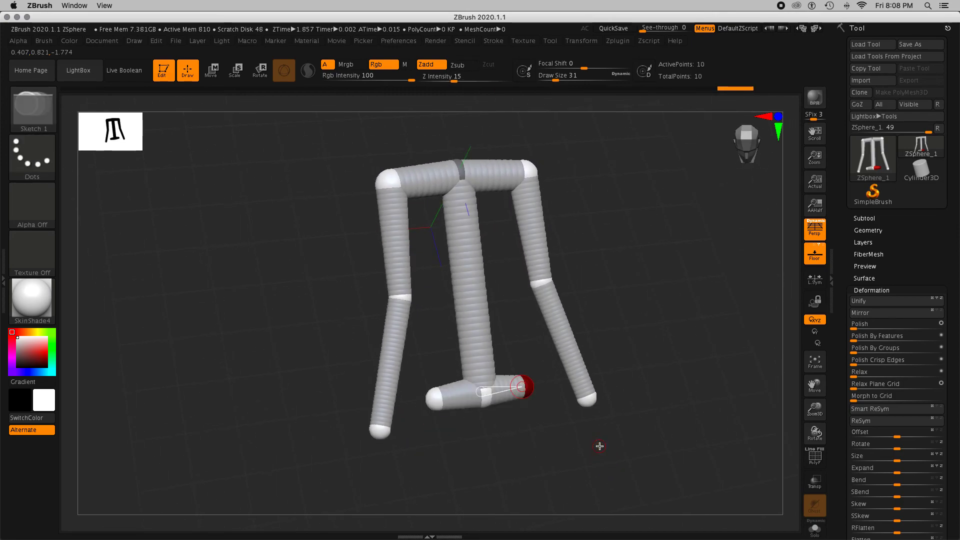
left_click_drag(542, 422, 525, 403)
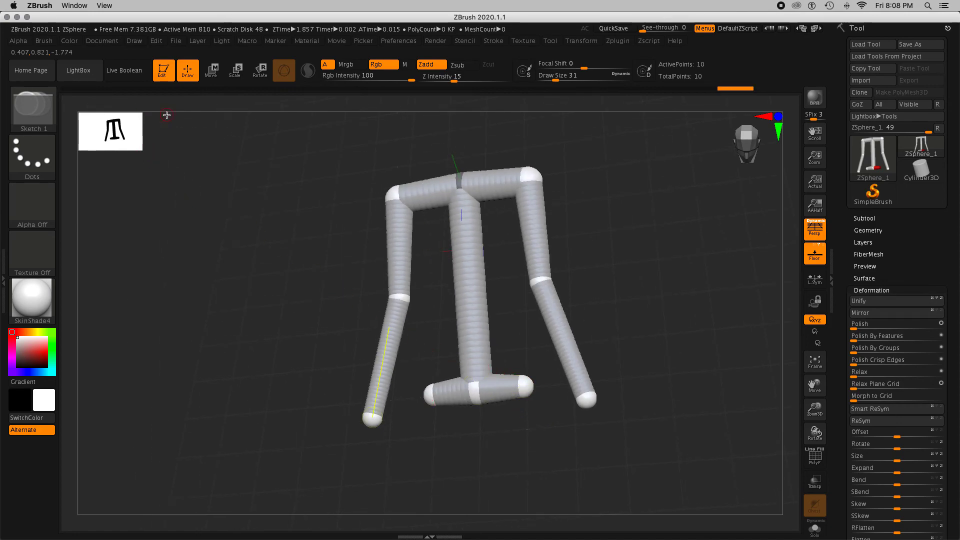
- Draw mirrored child ZSpheres on the underside of the hip bar's ends and move them down into short legs
left_click_drag(529, 392, 535, 403)
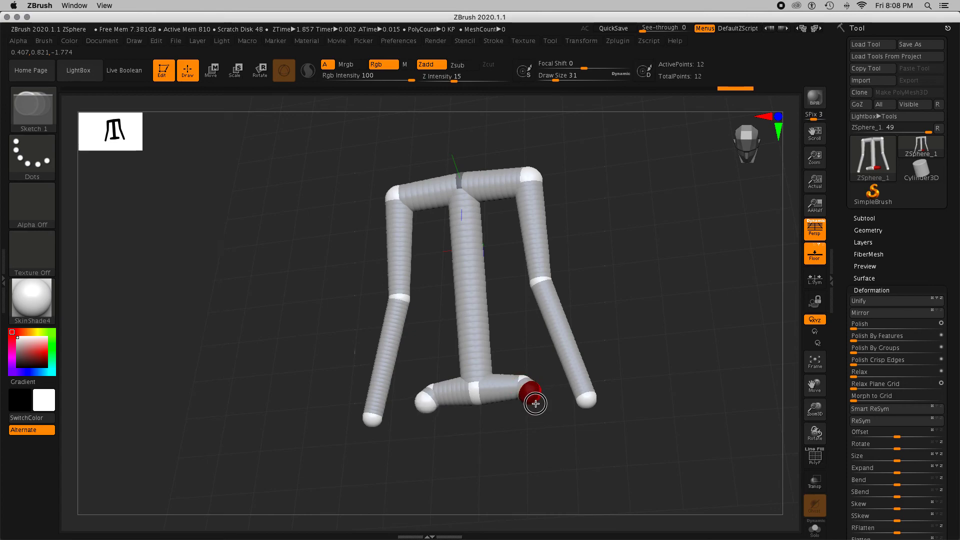
key("w")
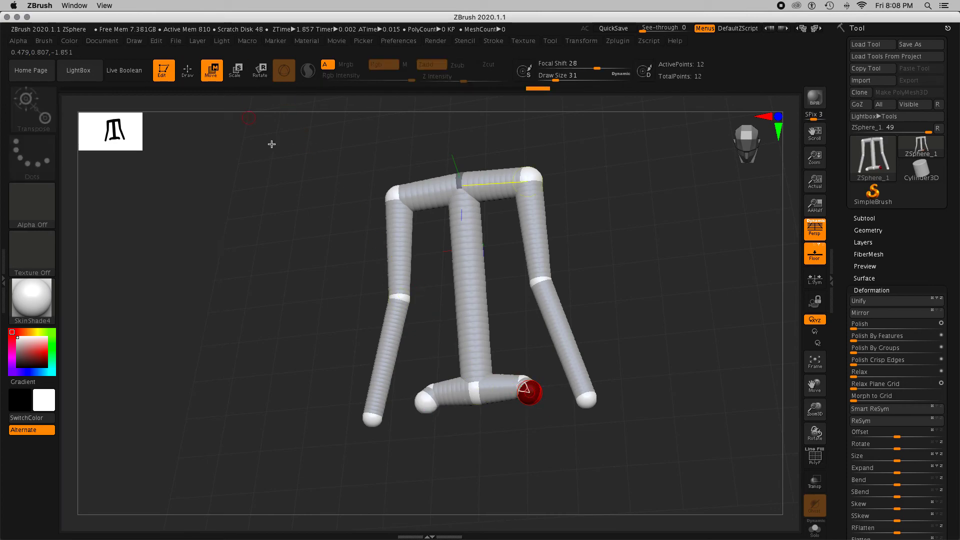
left_click_drag(544, 402, 545, 489)
- Move the mirrored leg-end ZSpheres farther down until the legs are longer than the central torso stem
left_click_drag(815, 409, 813, 344)
mouse_move(595, 401)
left_mouse_down()
mouse_move(578, 379)
mouse_move(590, 395)
left_mouse_up()
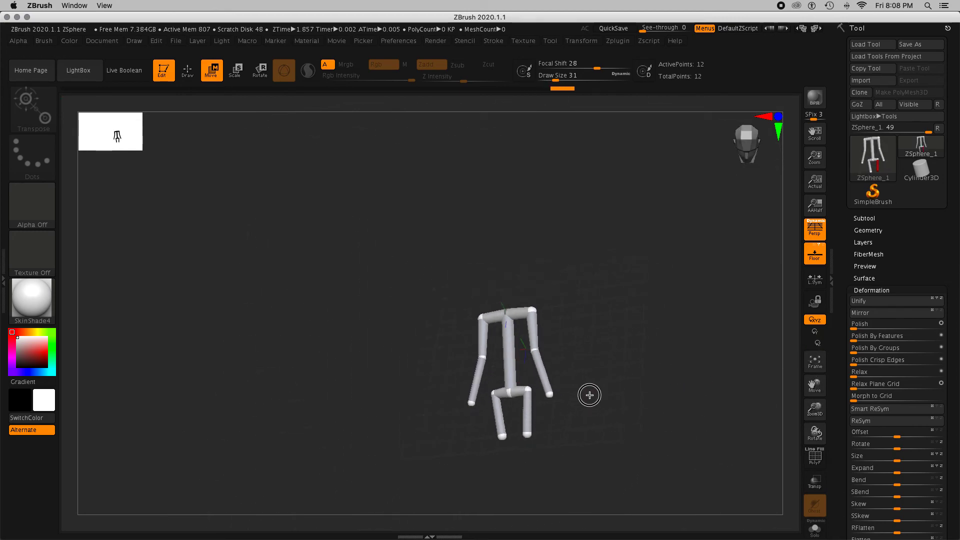
left_click_drag(529, 435, 589, 460)
left_click_drag(639, 369, 626, 349)
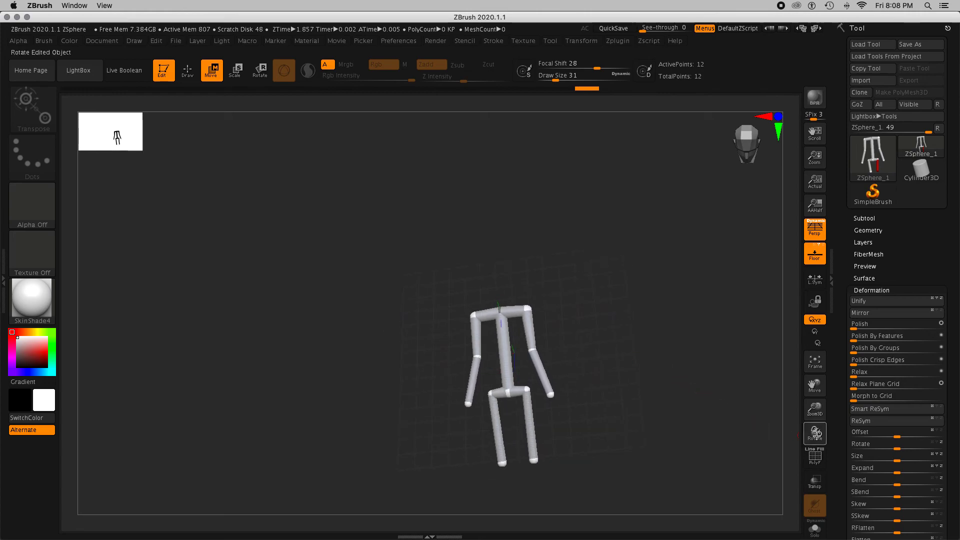
left_click_drag(814, 386, 795, 332)
left_click_drag(504, 356, 519, 422)
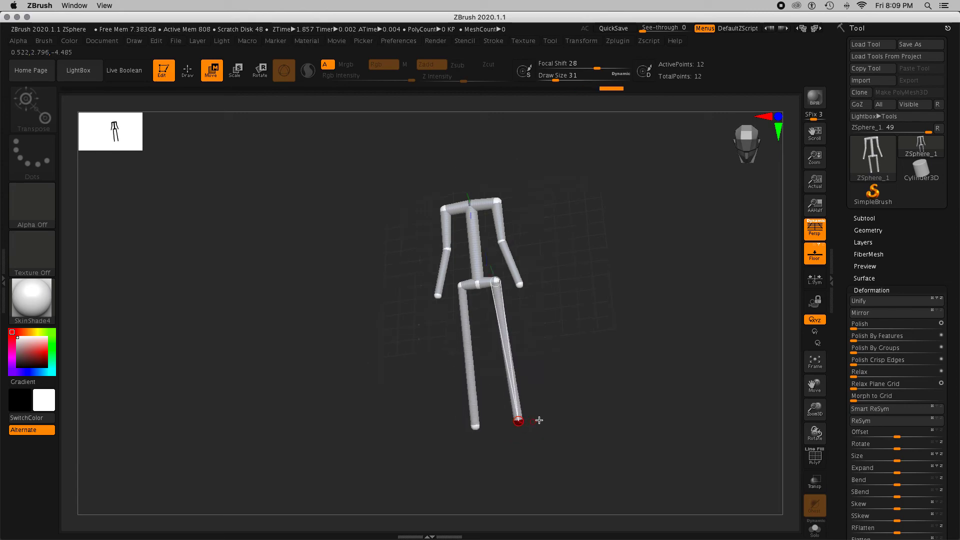
- Insert mirrored knee ZSpheres halfway along the legs and move them outward to bend the legs
mouse_move(637, 328)
left_mouse_down()
mouse_move(589, 332)
mouse_move(622, 332)
left_mouse_up()
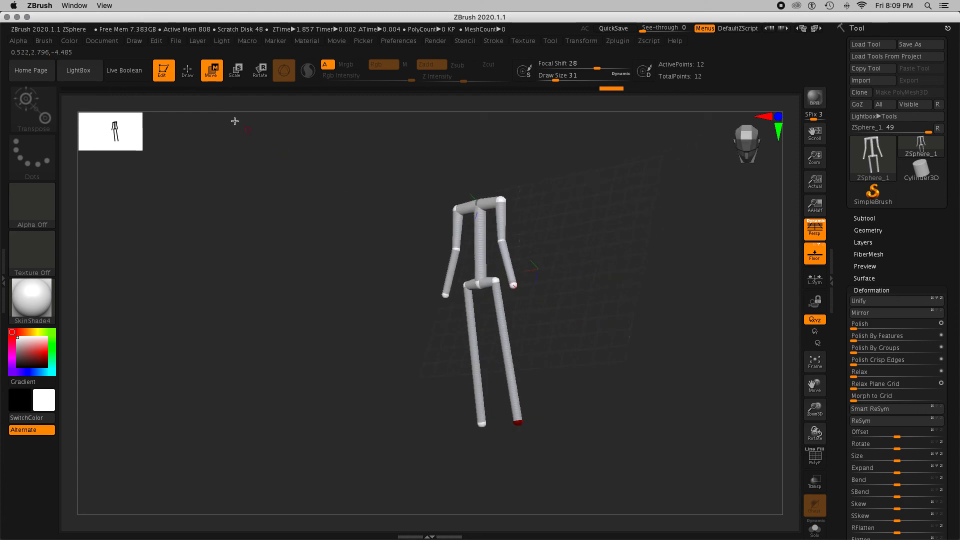
left_click(187, 70)
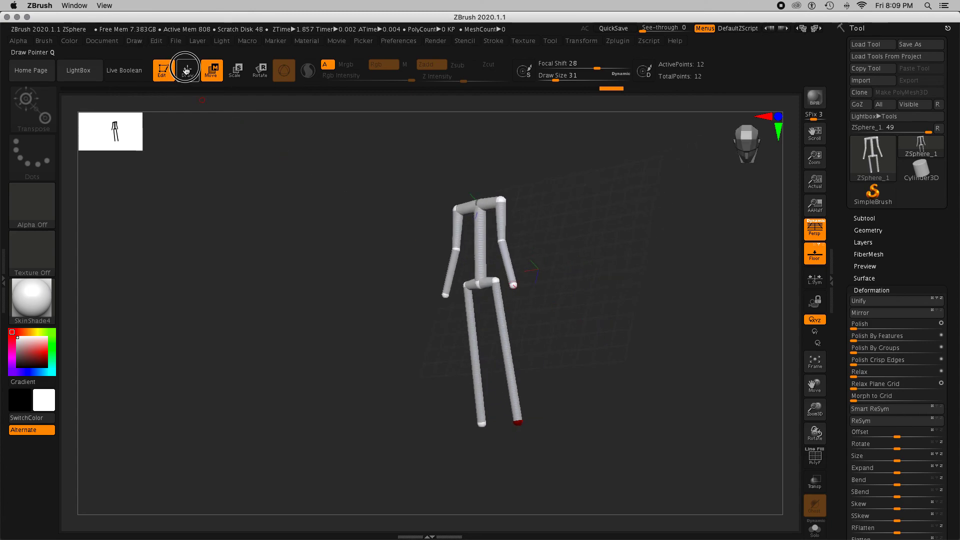
left_click(505, 351)
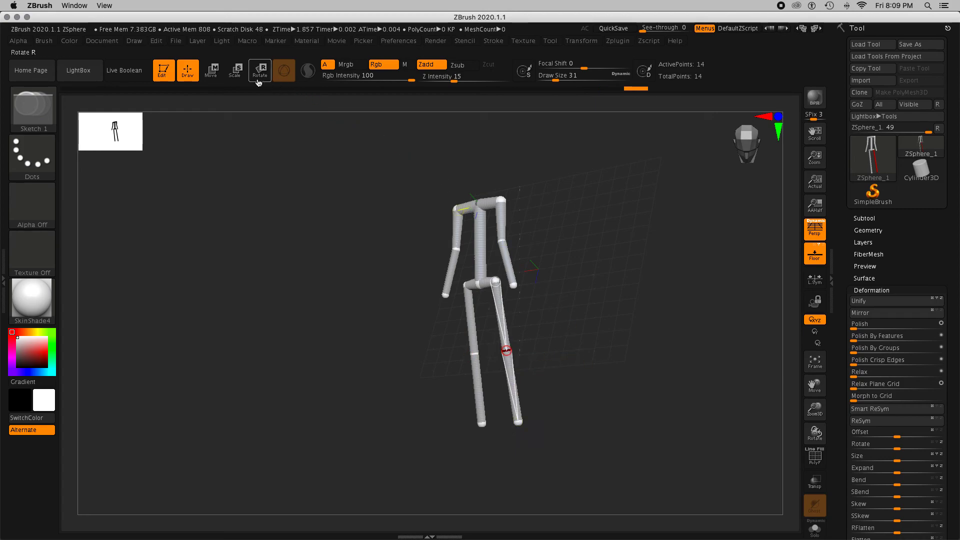
left_click(216, 74)
left_click_drag(506, 351, 574, 344)
- Reposition the mirrored knee and foot ZSpheres for a slighter leg bend, and move the arm-end ZSpheres down to lengthen the forearms
mouse_move(514, 356)
left_mouse_down()
mouse_move(508, 340)
mouse_move(522, 347)
left_mouse_up()
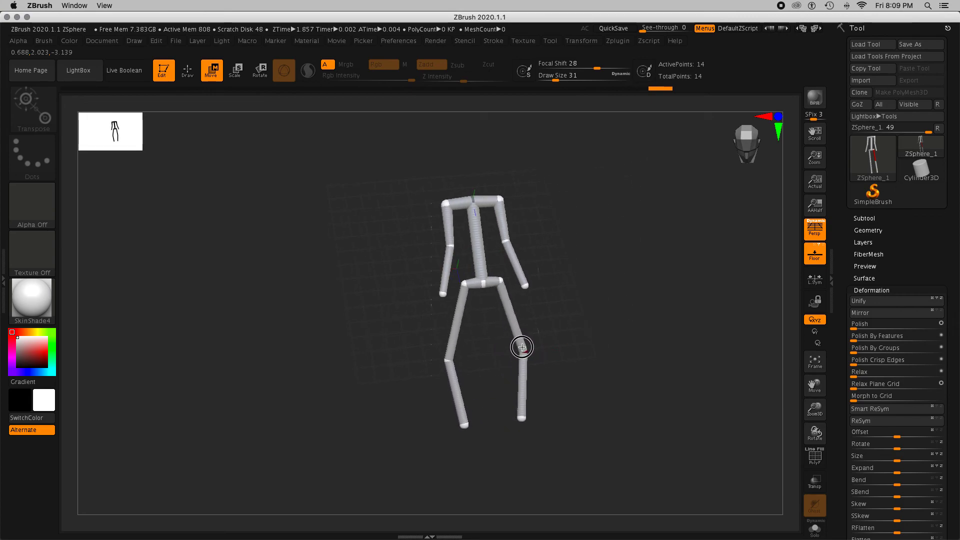
left_click_drag(520, 416, 528, 403)
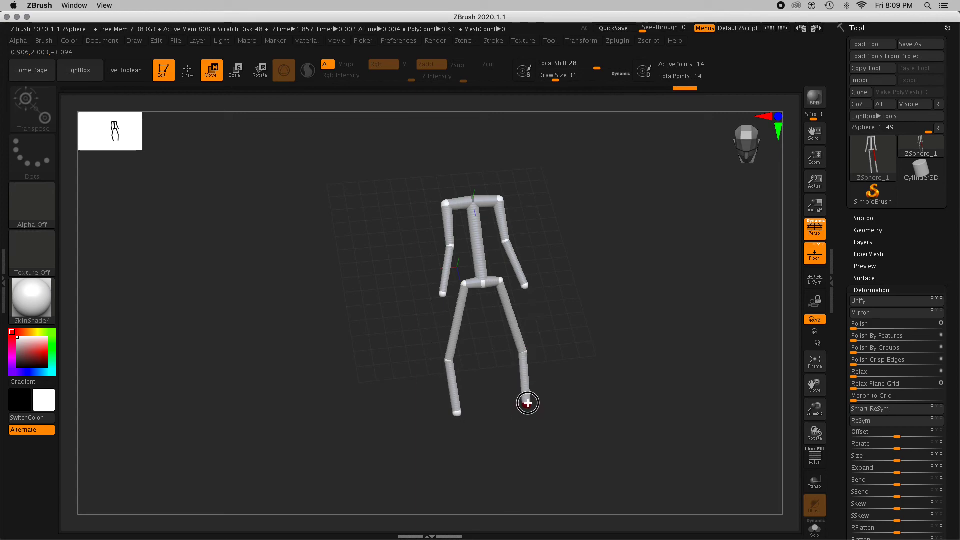
mouse_move(524, 353)
left_mouse_down()
mouse_move(507, 314)
mouse_move(502, 355)
mouse_move(520, 346)
left_mouse_up()
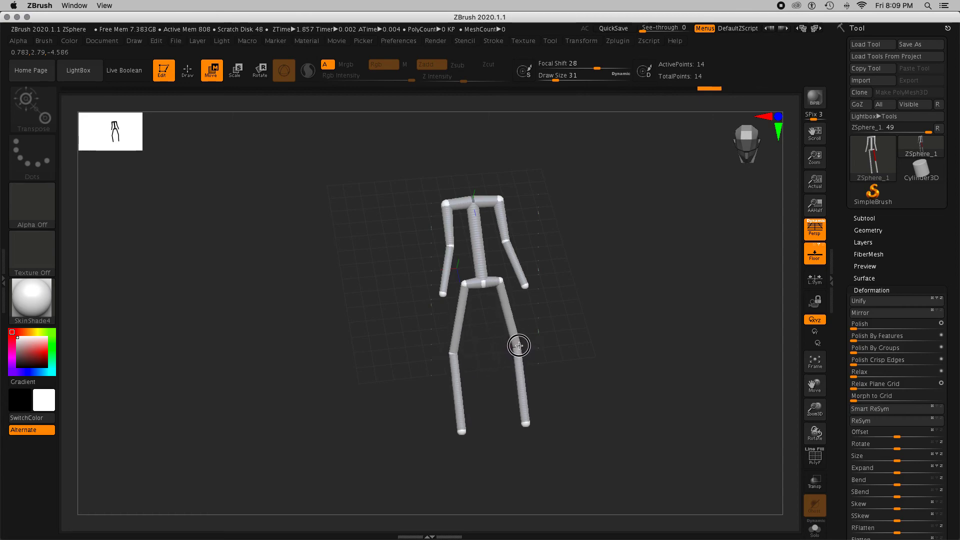
left_click_drag(570, 292, 469, 364)
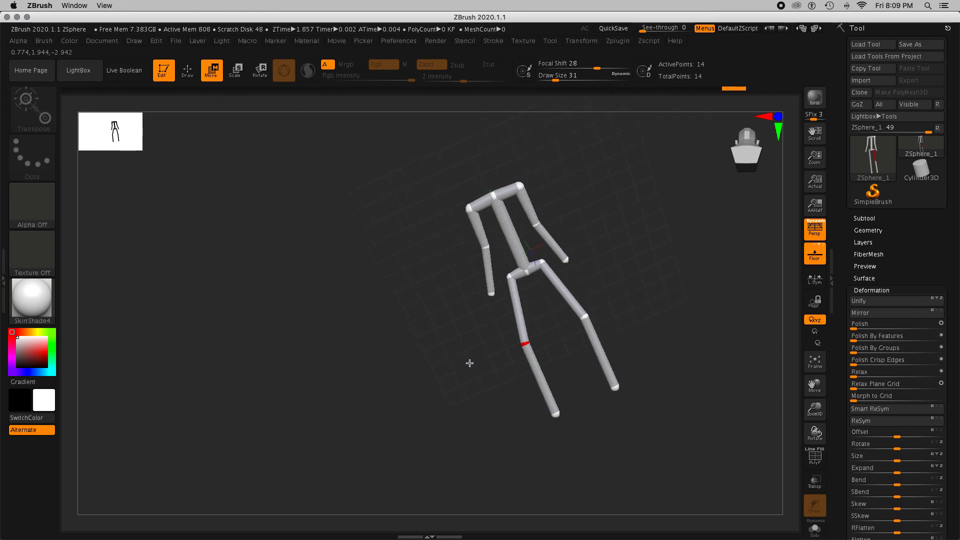
left_click_drag(491, 295, 489, 310)
- Draw a child ZSphere on top of the shoulder bar's central ZSphere and move it upward into a neck
left_click_drag(580, 206, 616, 255)
key("q")
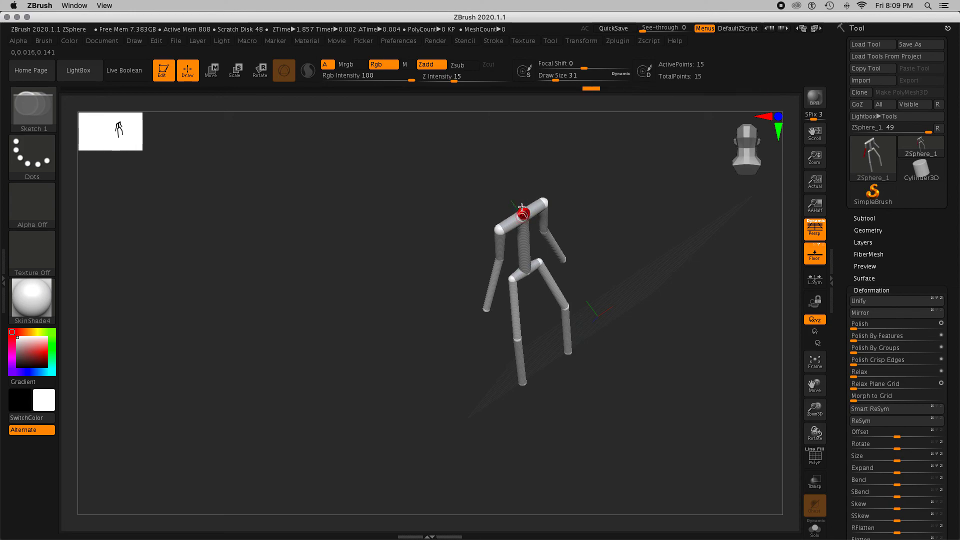
left_click(211, 71)
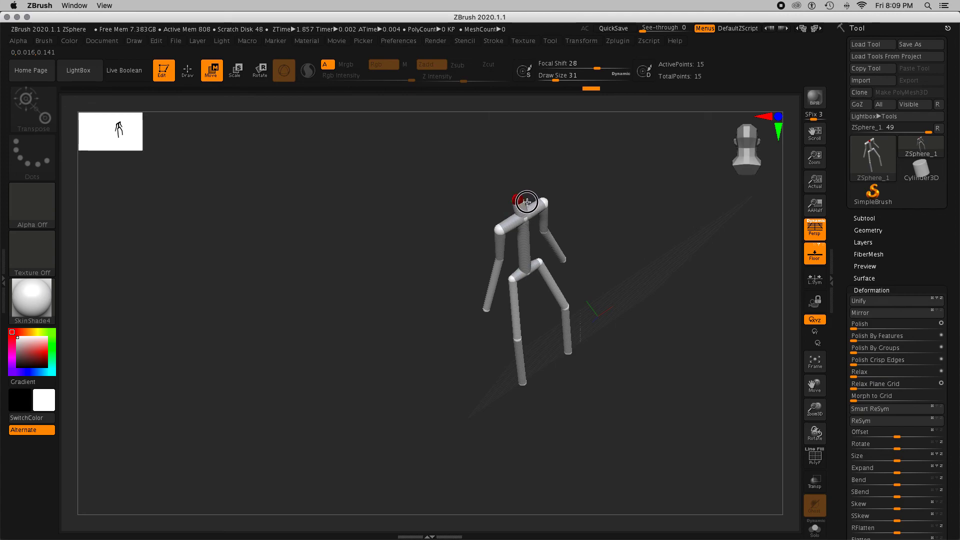
left_click_drag(543, 186, 555, 180)
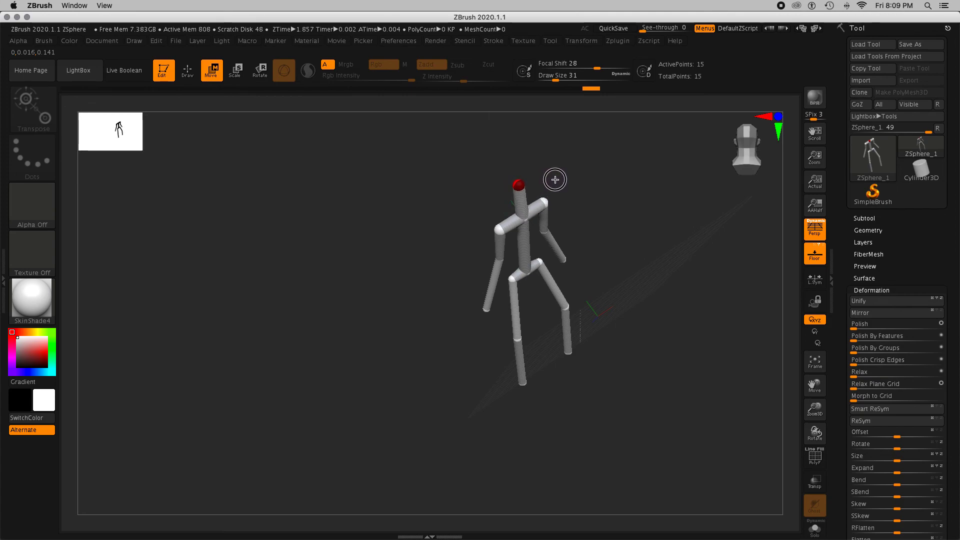
left_click_drag(630, 260, 630, 239)
left_click_drag(431, 289, 506, 389)
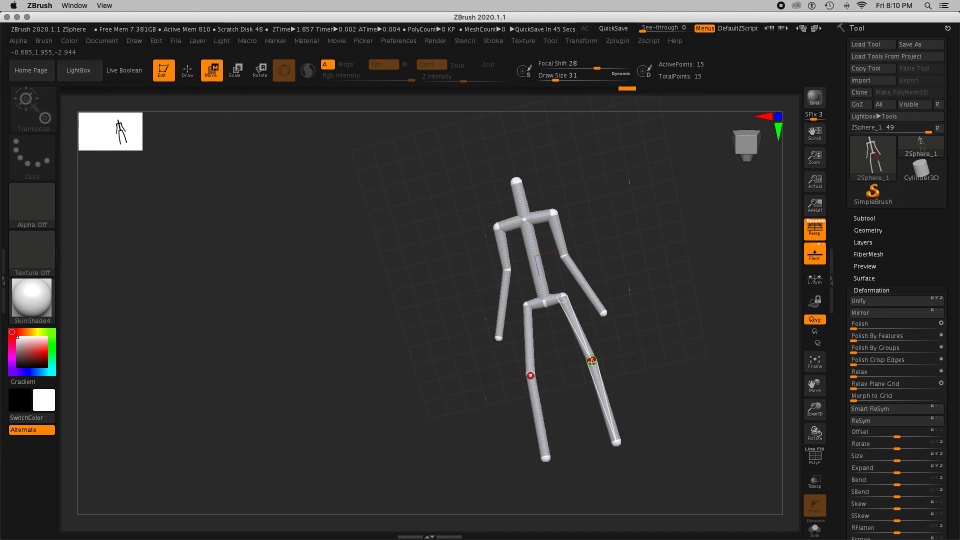
left_click(592, 361)
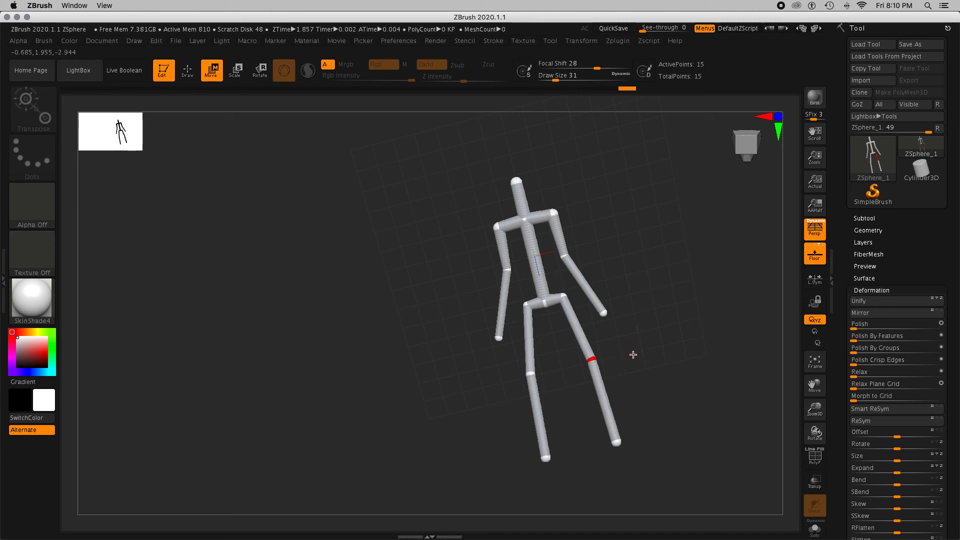
left_click_drag(638, 297, 645, 317)
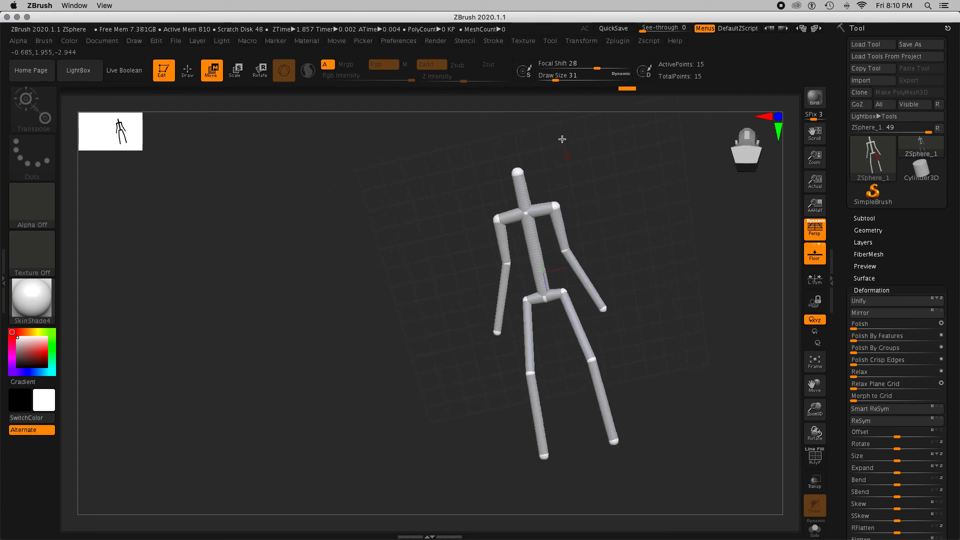
- Turn off X symmetry and move the elbow ZSphere of one arm slightly, leaving the opposite arm in place
left_click(581, 42)
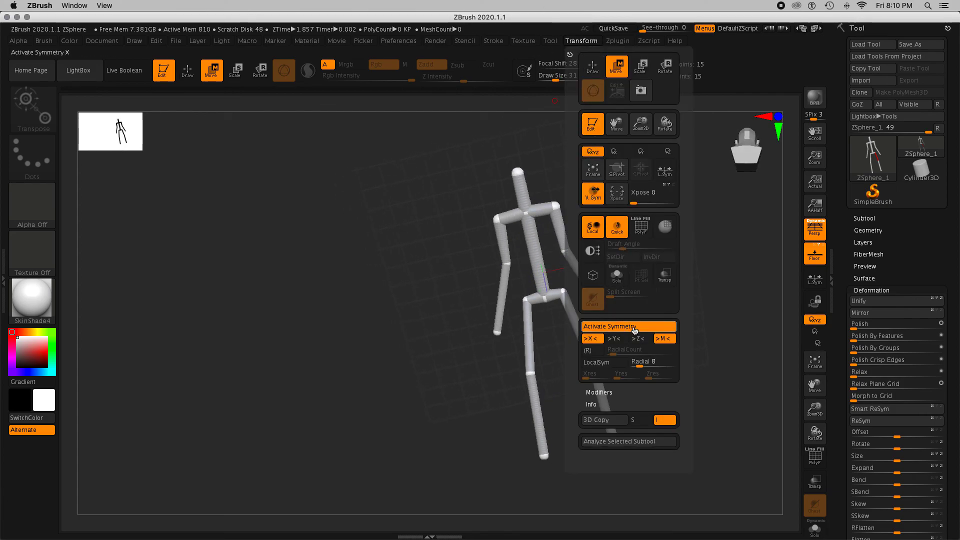
key("x")
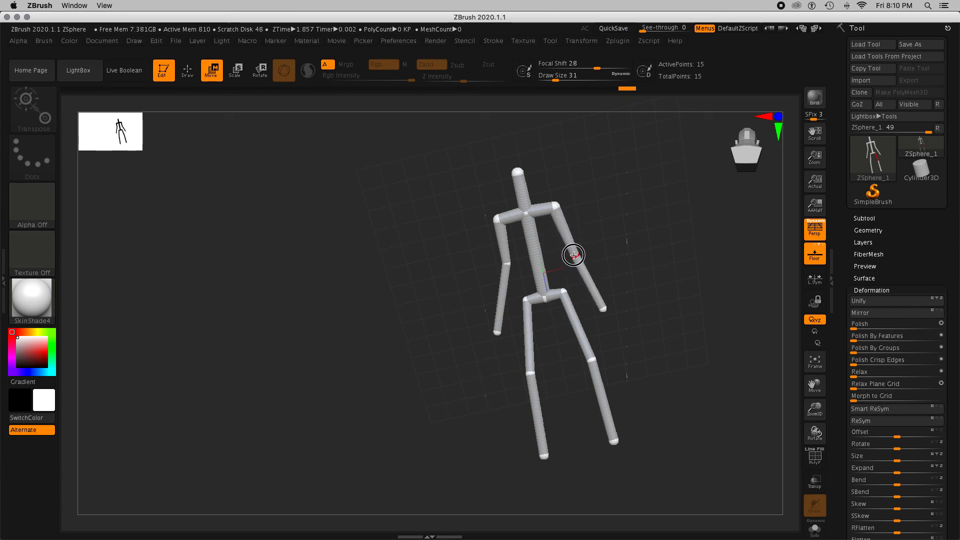
left_click_drag(620, 249, 570, 253)
mouse_move(677, 336)
left_mouse_down()
mouse_move(649, 342)
mouse_move(637, 360)
mouse_move(682, 338)
left_mouse_up()
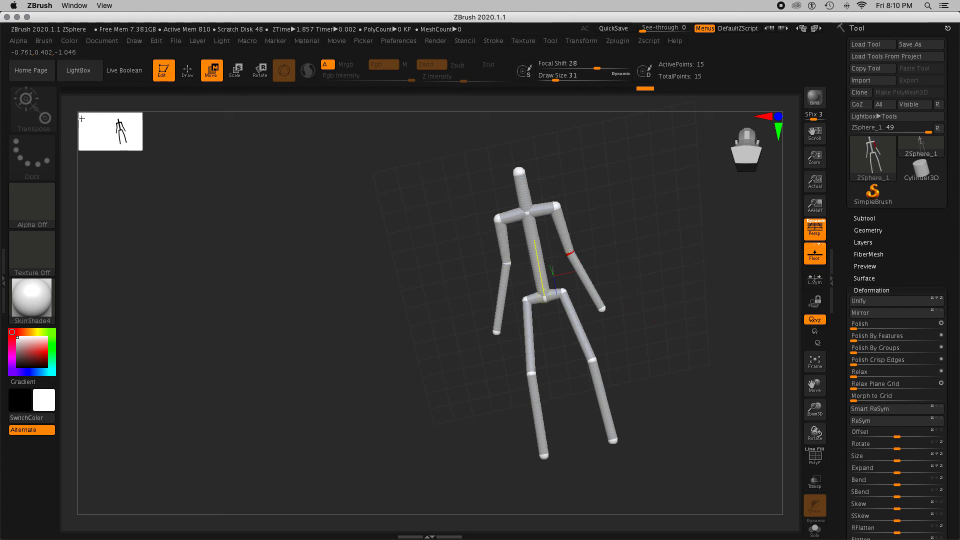
- Generate an adaptive skin mesh from the humanoid ZSphere armature
key("q")
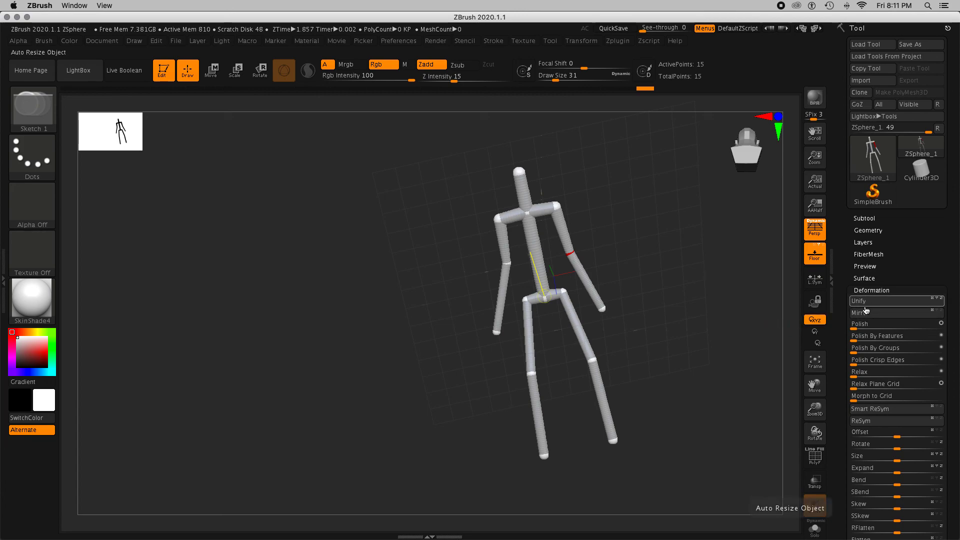
left_click(860, 292)
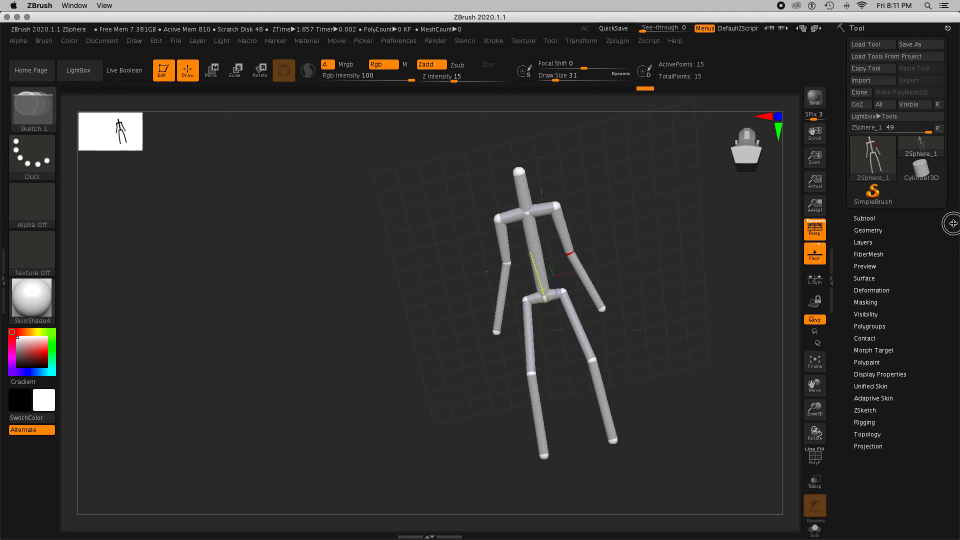
left_click(870, 218)
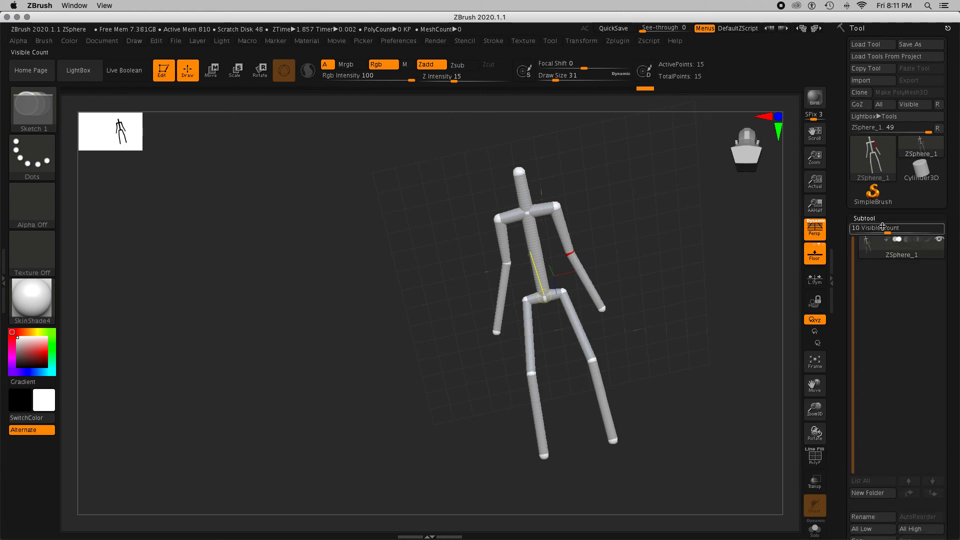
left_click_drag(955, 262, 957, 72)
left_click_drag(958, 190, 955, 182)
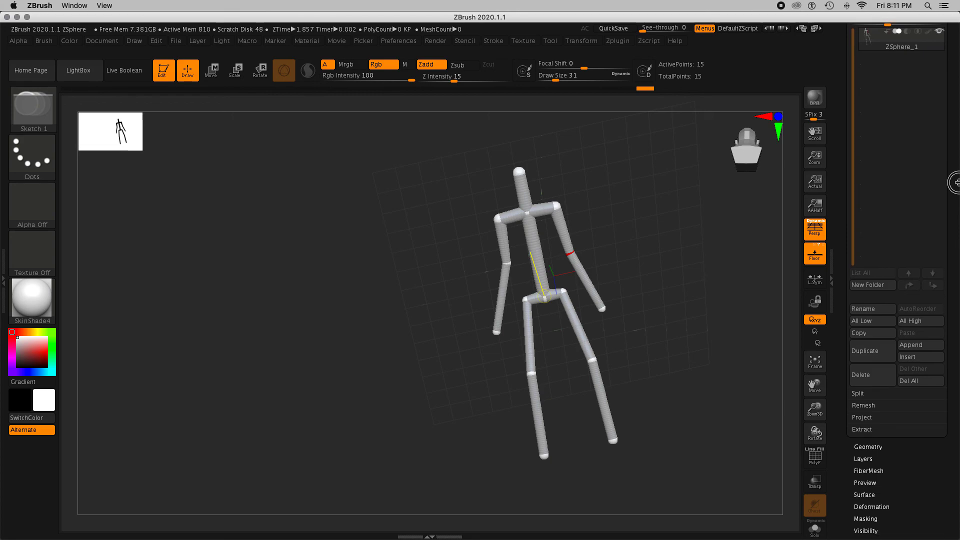
left_click_drag(955, 182, 955, 162)
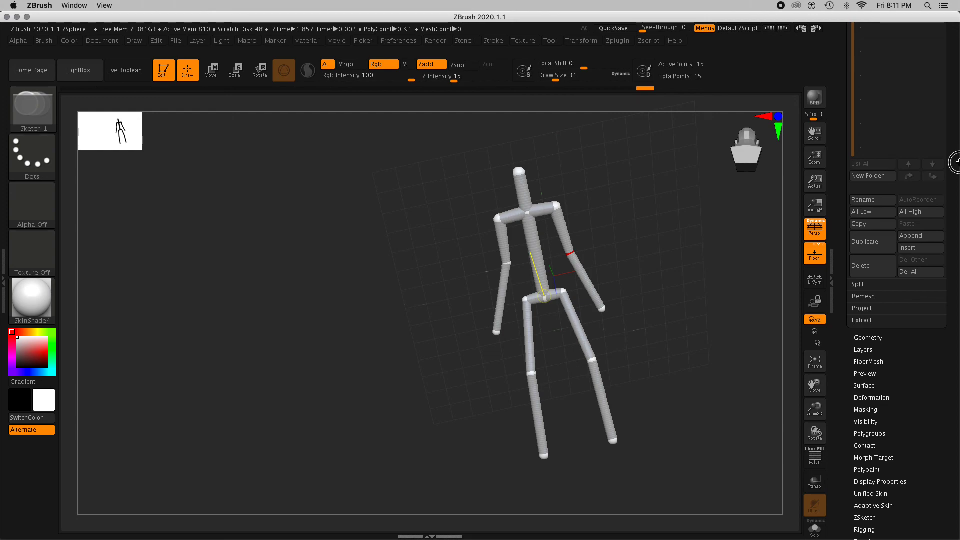
left_click_drag(955, 162, 955, 157)
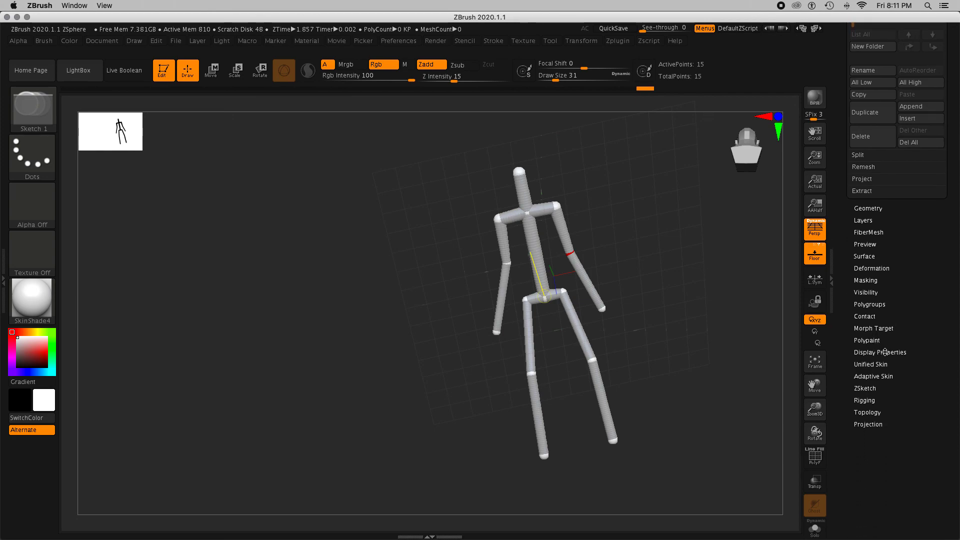
left_click(878, 377)
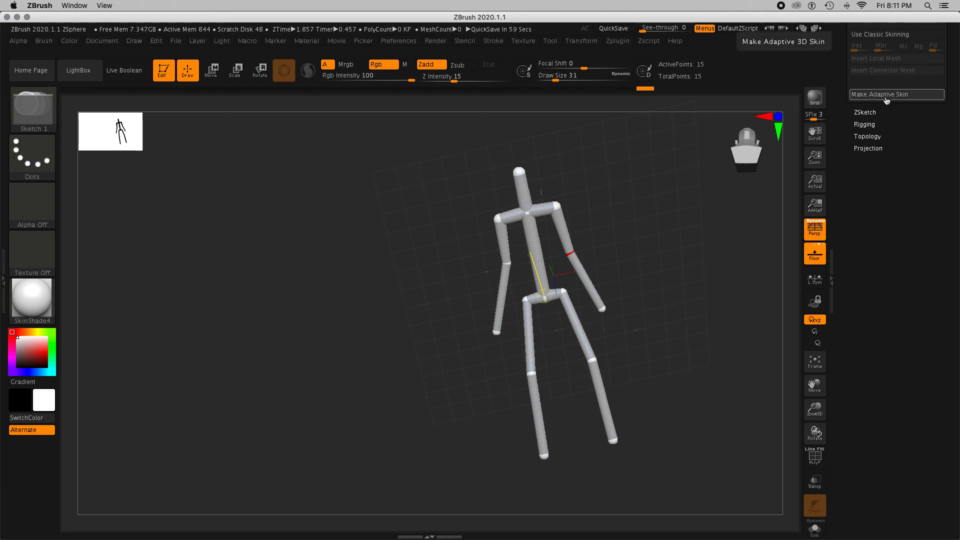
left_click(871, 95)
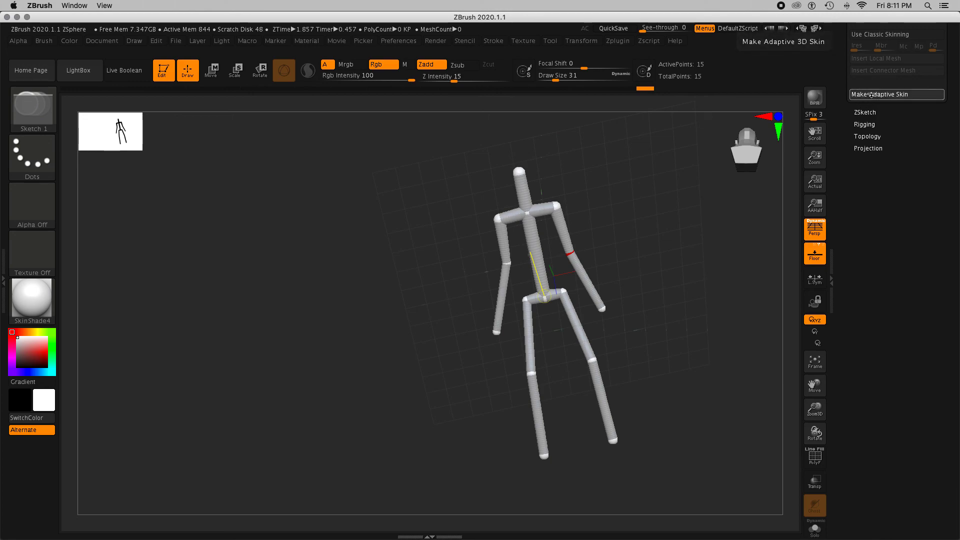
- Switch from the ZSphere armature to the generated Skin_ZSphere_1 mesh
left_click_drag(952, 128, 945, 293)
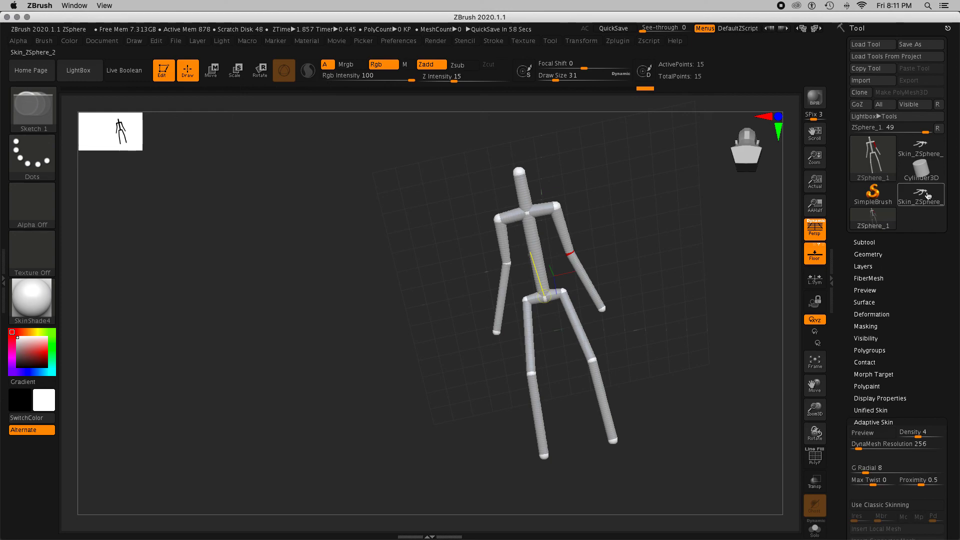
mouse_move(925, 196)
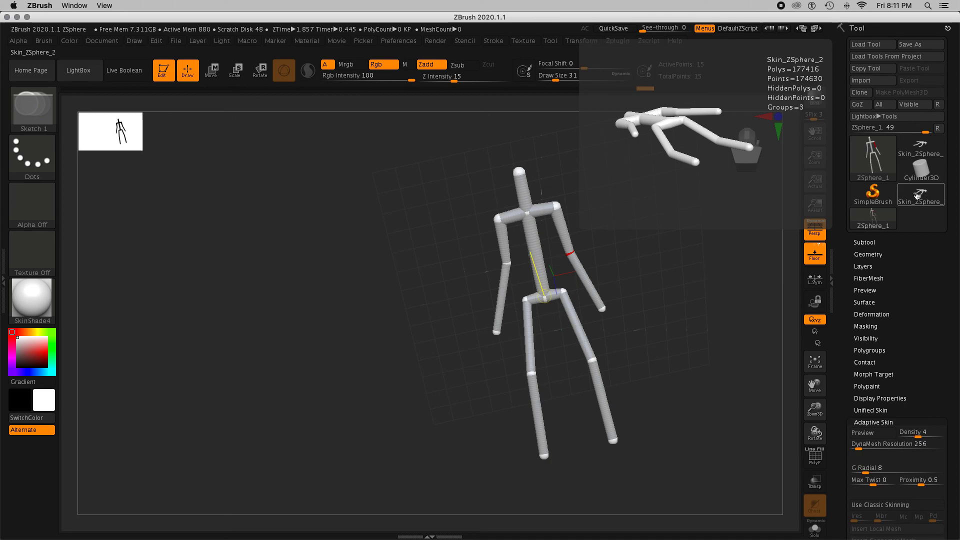
left_click(870, 242)
left_click(871, 242)
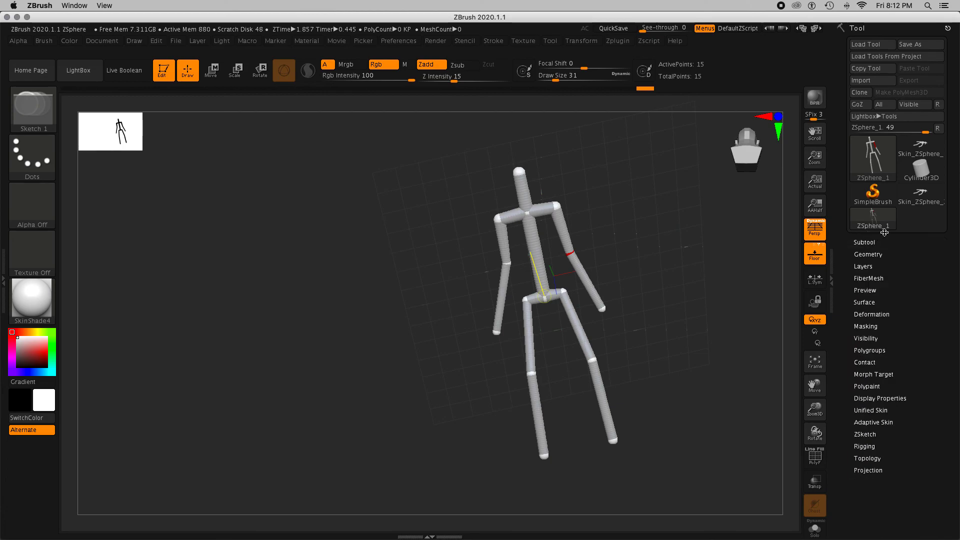
mouse_move(921, 159)
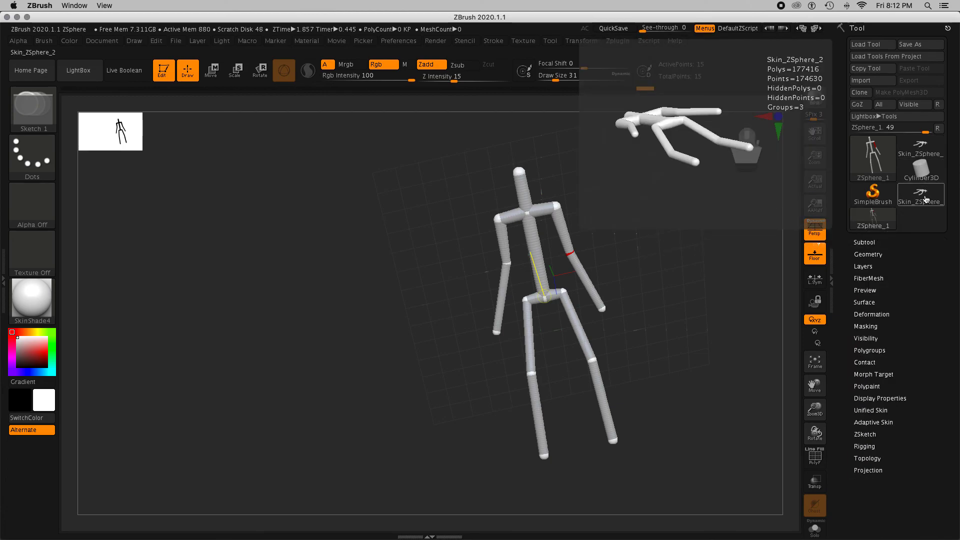
left_click(921, 146)
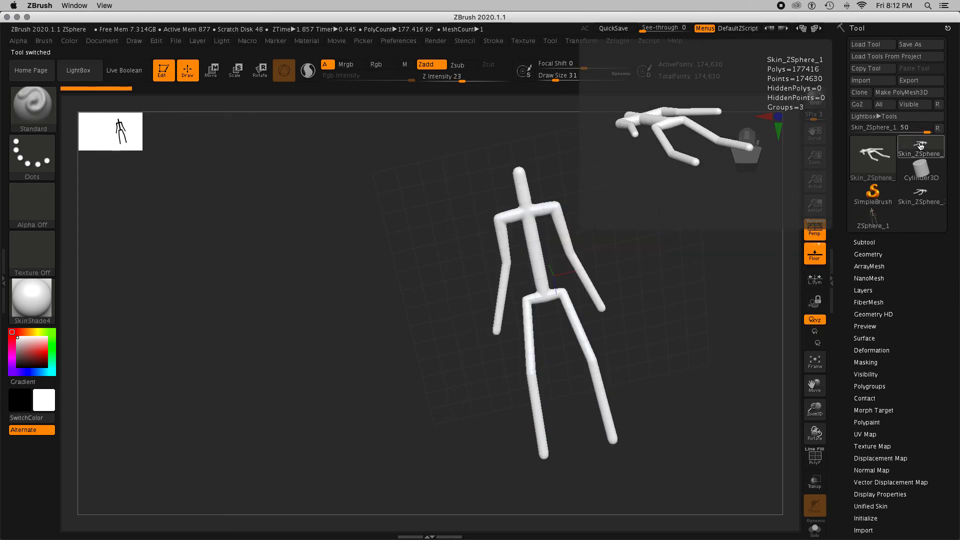
left_click_drag(575, 265, 625, 280)
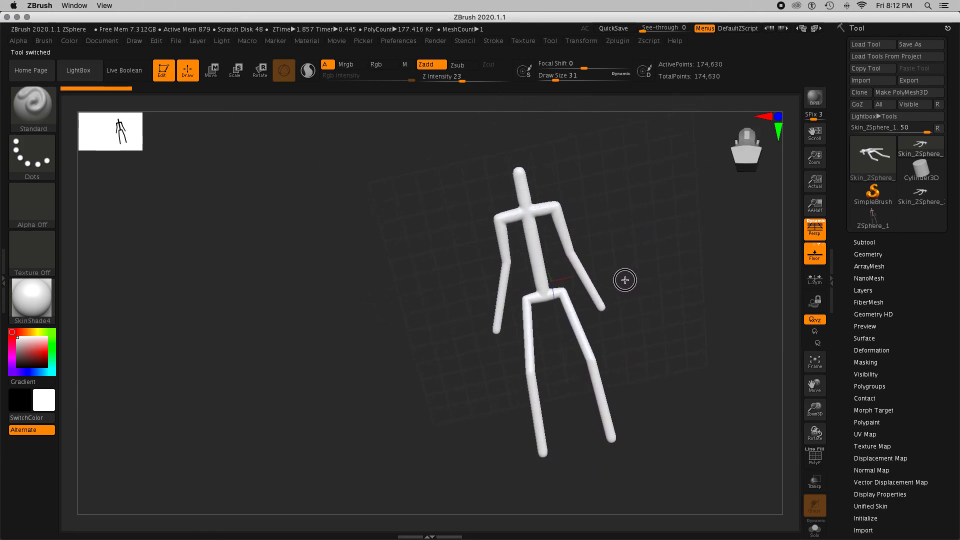
- Move the whole skin mesh a short distance along its X axis and return to Draw mode
left_click(212, 70)
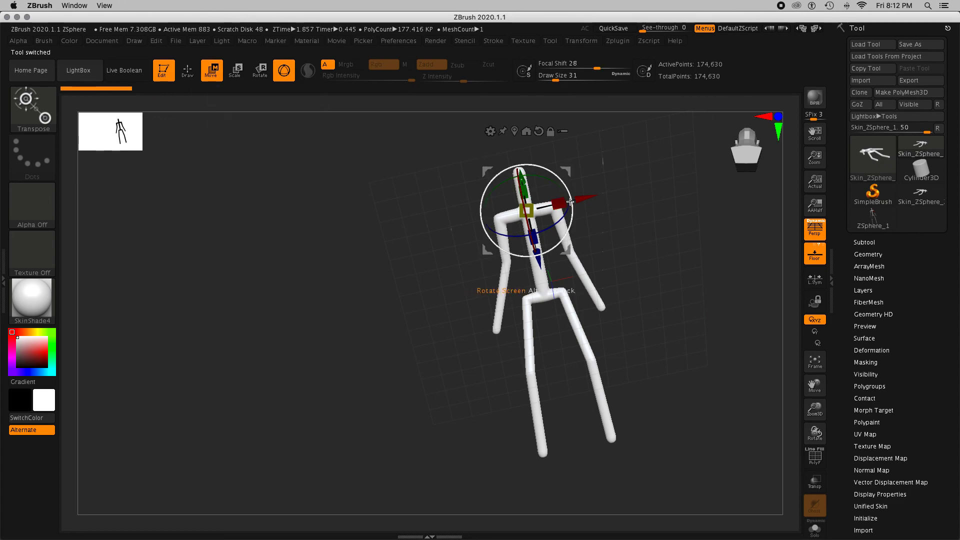
left_click_drag(562, 204, 528, 198)
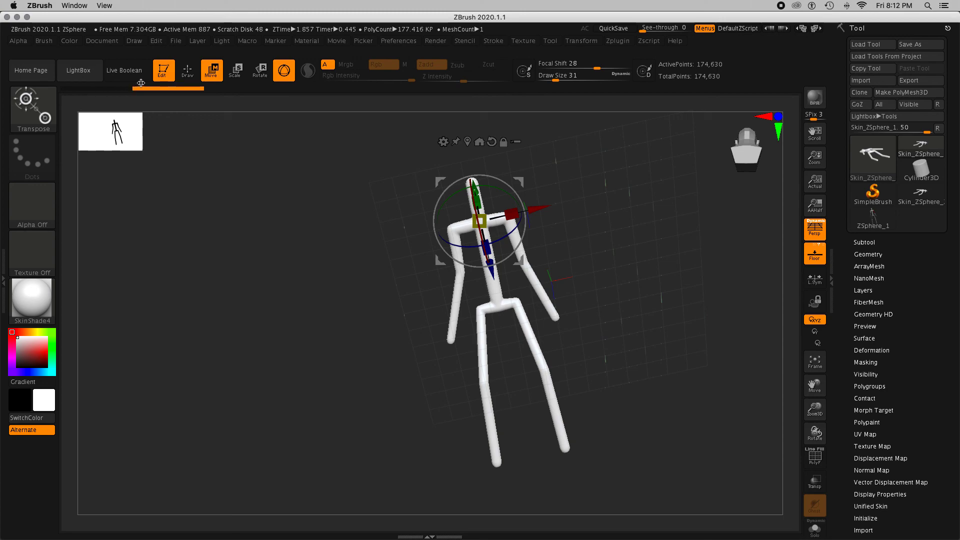
left_click(186, 71)
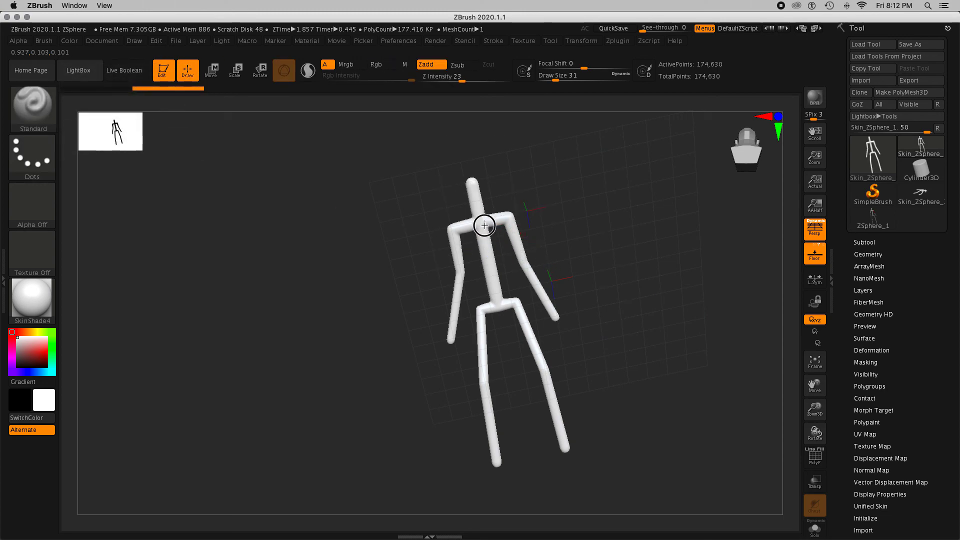
- Build up clay on the chest and upper torso with the ClayBuildup brush, raising the draw size to 140
left_click(33, 107)
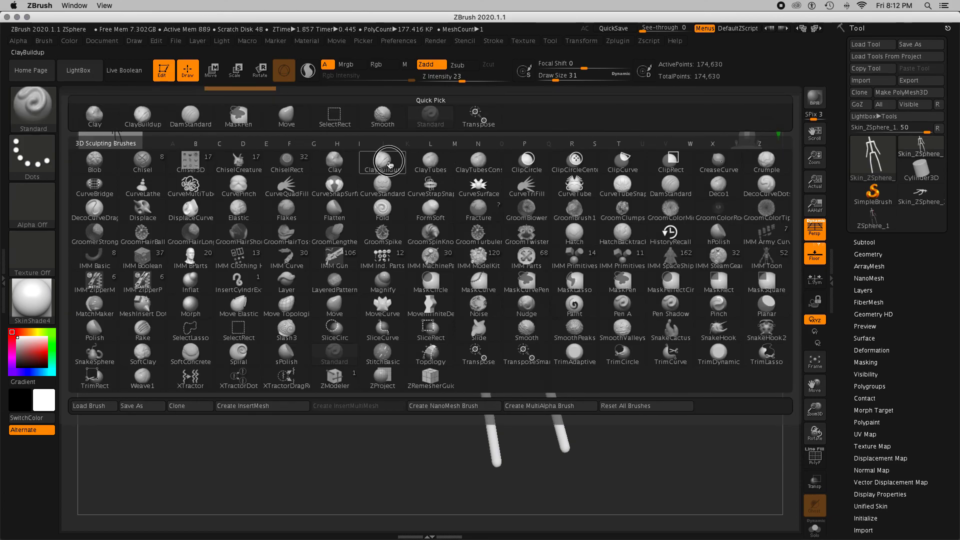
left_click(383, 162)
left_click_drag(485, 240, 490, 250)
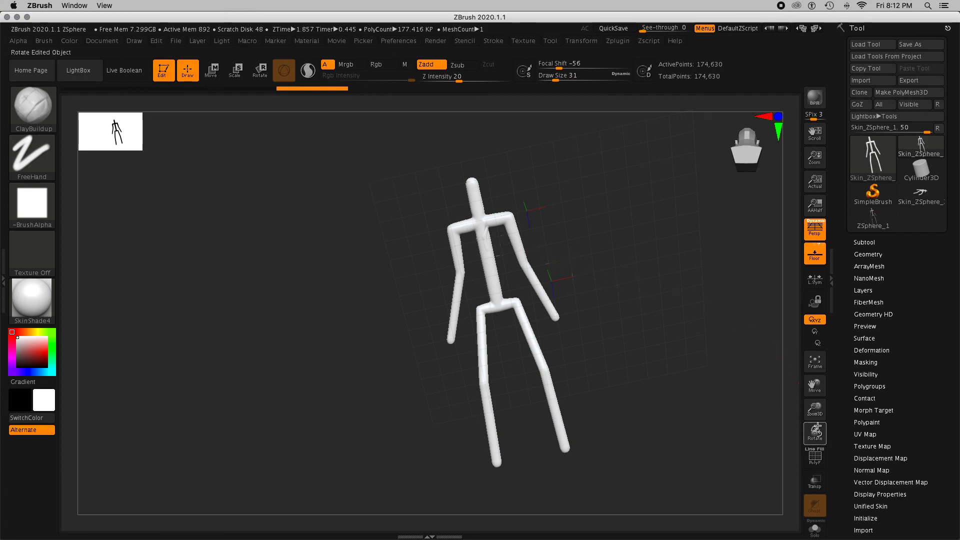
mouse_move(815, 409)
left_mouse_down()
mouse_move(825, 448)
mouse_move(817, 461)
left_mouse_up()
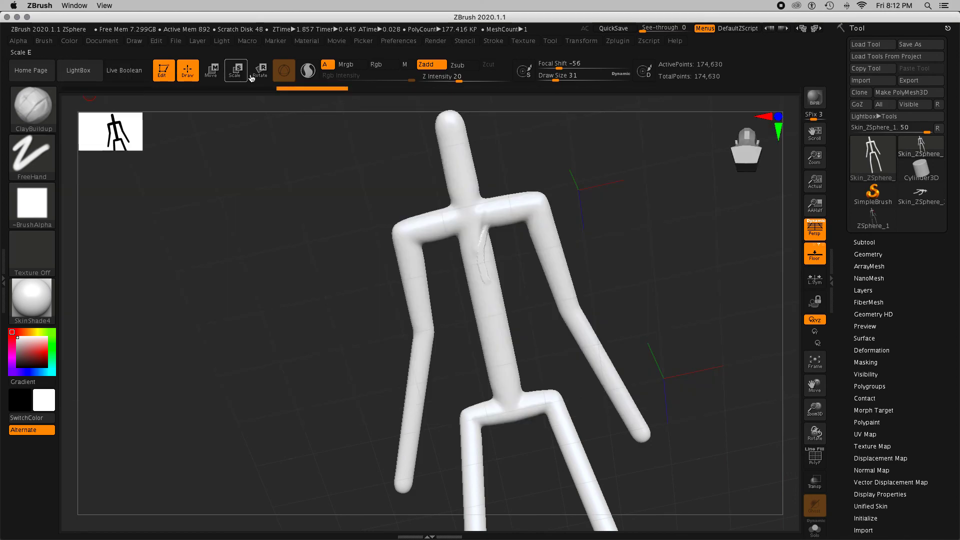
left_click_drag(555, 80, 574, 81)
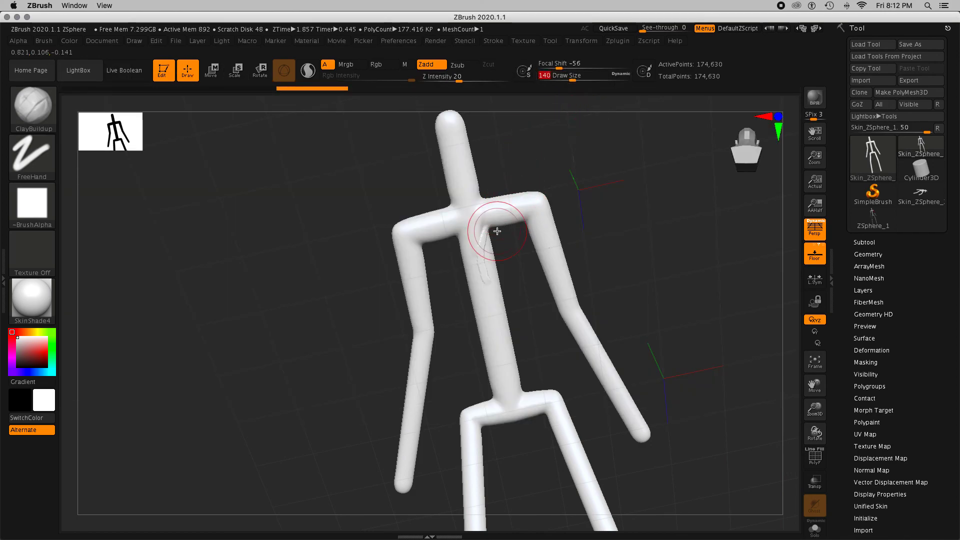
mouse_move(489, 233)
left_mouse_down()
mouse_move(493, 272)
mouse_move(497, 220)
mouse_move(500, 334)
mouse_move(448, 220)
mouse_move(456, 263)
mouse_move(445, 247)
mouse_move(483, 303)
left_mouse_up()
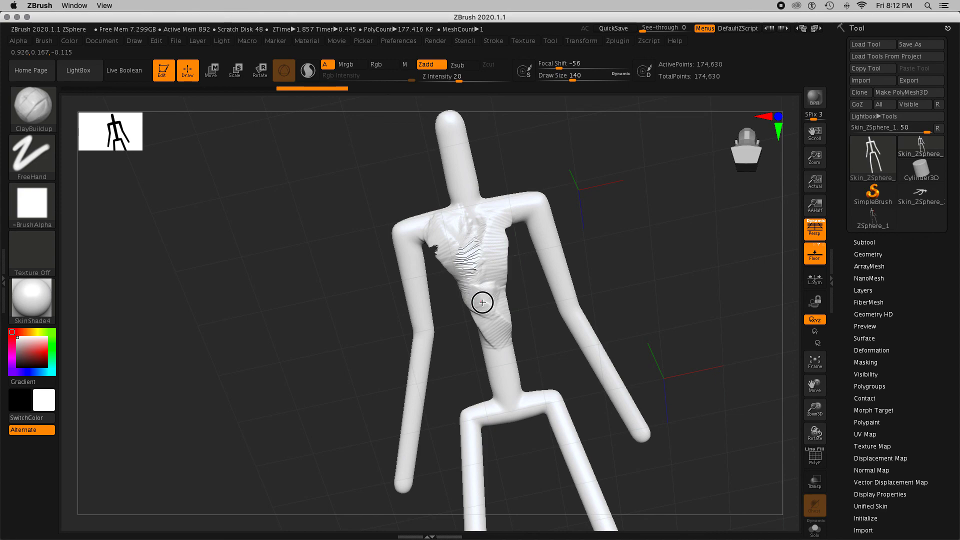
- Smooth the built-up clay strokes across the chest
mouse_move(462, 250)
left_mouse_down("shift")
mouse_move(453, 243)
mouse_move(483, 268)
left_mouse_up("shift")
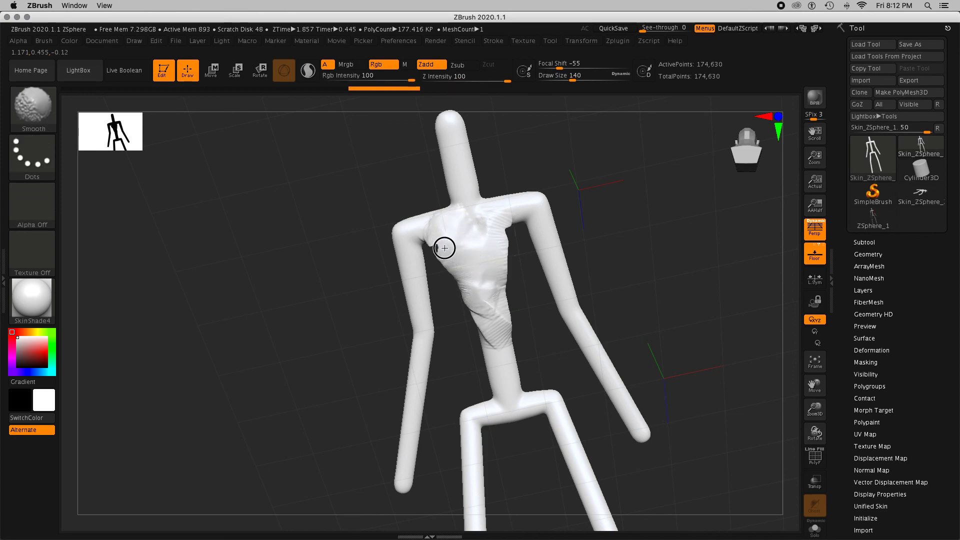
mouse_move(487, 281)
left_mouse_down("shift")
mouse_move(475, 270)
mouse_move(484, 351)
mouse_move(505, 226)
mouse_move(516, 212)
mouse_move(510, 230)
mouse_move(428, 230)
mouse_move(509, 203)
mouse_move(478, 223)
mouse_move(467, 259)
mouse_move(435, 231)
mouse_move(480, 353)
mouse_move(467, 321)
mouse_move(487, 330)
mouse_move(509, 303)
mouse_move(499, 260)
mouse_move(520, 334)
mouse_move(458, 266)
mouse_move(448, 281)
mouse_move(480, 281)
mouse_move(505, 232)
mouse_move(516, 243)
left_mouse_up("shift")
- Try to add more clay to the side of the torso and smooth its upper part, and undo these strokes
mouse_move(590, 241)
left_mouse_down()
mouse_move(605, 240)
mouse_move(535, 280)
mouse_move(488, 285)
mouse_move(500, 220)
mouse_move(480, 217)
mouse_move(480, 246)
mouse_move(503, 237)
mouse_move(517, 270)
mouse_move(505, 262)
mouse_move(496, 285)
mouse_move(467, 266)
mouse_move(479, 215)
mouse_move(474, 240)
mouse_move(505, 210)
mouse_move(520, 289)
mouse_move(534, 306)
mouse_move(515, 199)
mouse_move(525, 206)
left_mouse_up()
mouse_move(597, 212)
left_mouse_down()
mouse_move(608, 214)
mouse_move(506, 260)
mouse_move(565, 270)
mouse_move(546, 290)
left_mouse_up()
mouse_move(553, 179)
left_mouse_down("shift")
mouse_move(540, 181)
mouse_move(573, 231)
mouse_move(559, 197)
mouse_move(539, 183)
left_mouse_up("shift")
left_click(551, 197)
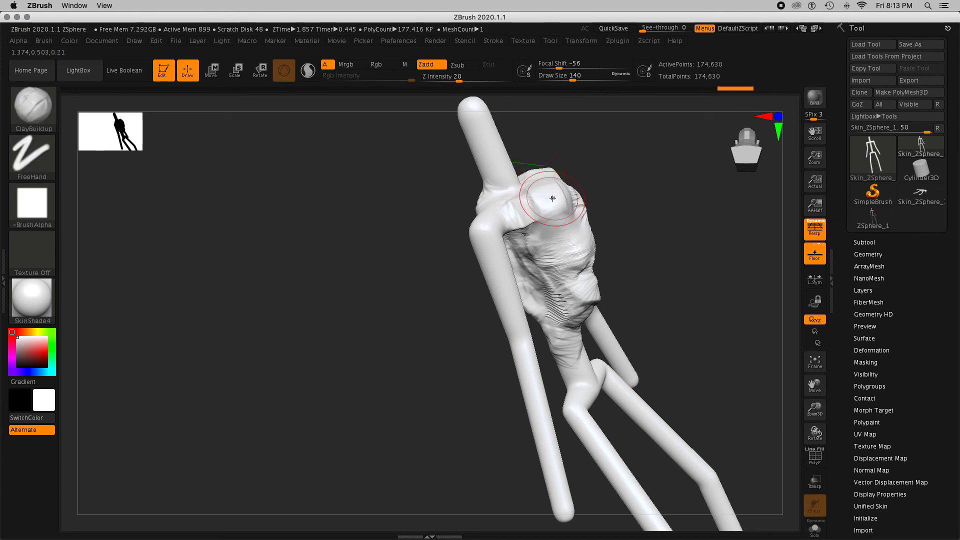
key("ctrl+z")
key("ctrl+z")
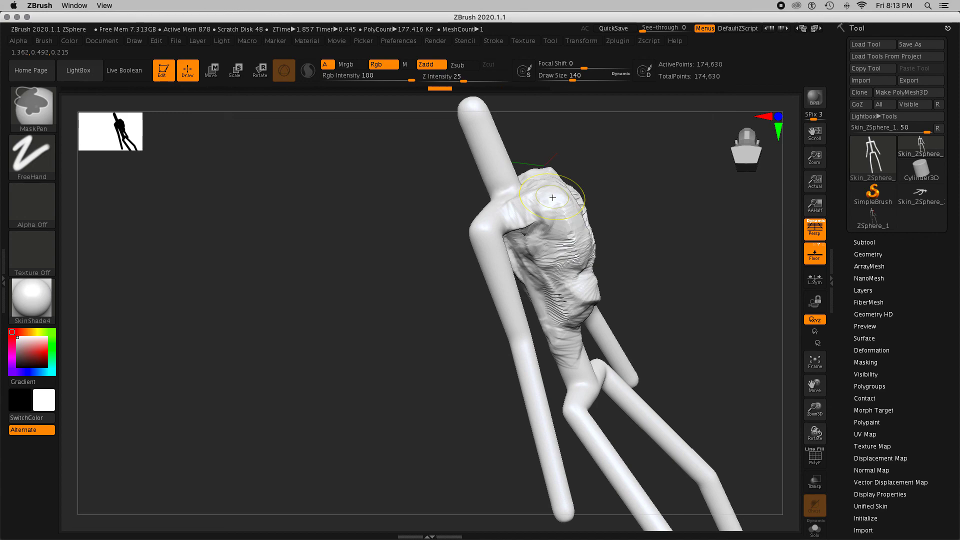
key("ctrl+z")
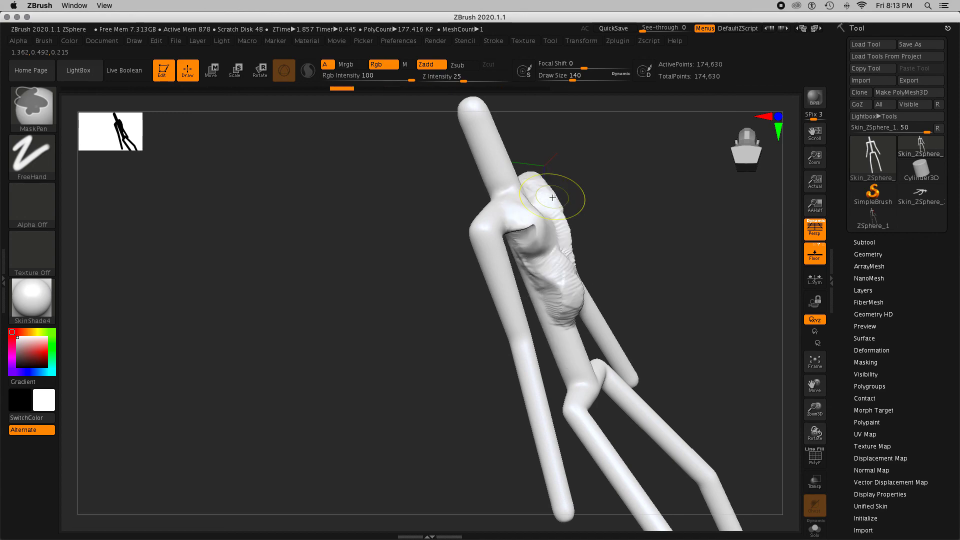
- Build up clay on one upper arm with the ClayBuildup brush and undo the last strokes
right_click_drag(555, 197, 565, 213)
mouse_move(556, 197)
left_mouse_down()
mouse_move(585, 215)
mouse_move(579, 223)
mouse_move(621, 214)
mouse_move(593, 225)
left_mouse_up()
left_click_drag(298, 201, 389, 168)
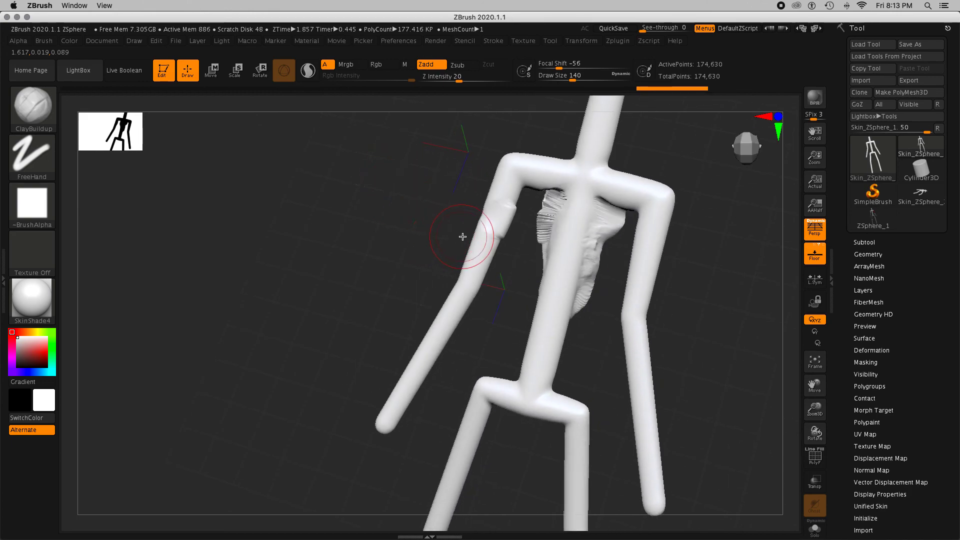
mouse_move(463, 236)
left_mouse_down()
mouse_move(469, 256)
mouse_move(514, 248)
mouse_move(504, 268)
mouse_move(514, 219)
mouse_move(509, 240)
mouse_move(477, 247)
mouse_move(508, 268)
mouse_move(458, 236)
mouse_move(489, 257)
mouse_move(471, 257)
left_mouse_up()
key("ctrl+z")
key("ctrl+z")
key("ctrl+z")
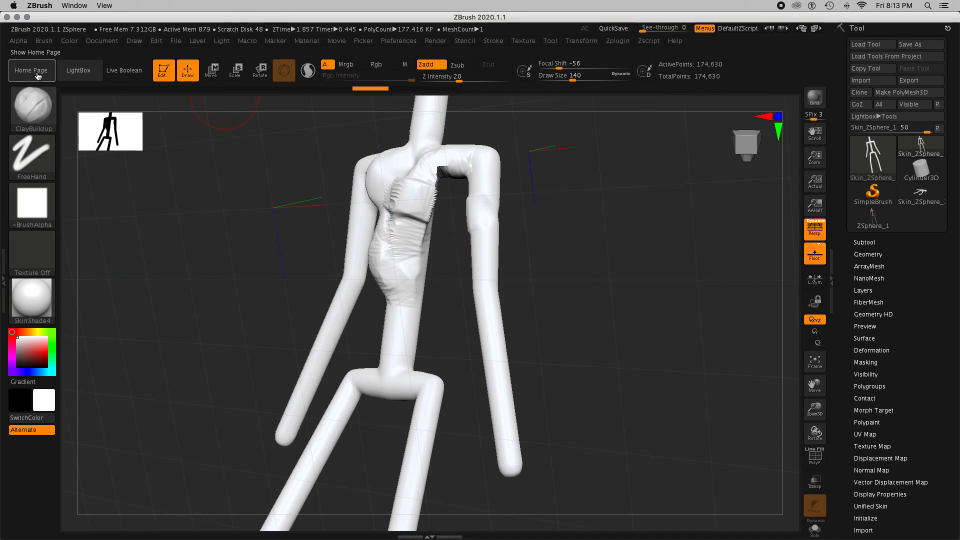
- Switch to the Standard brush with a draw size of 212 and a Z intensity of 14
left_click(30, 105)
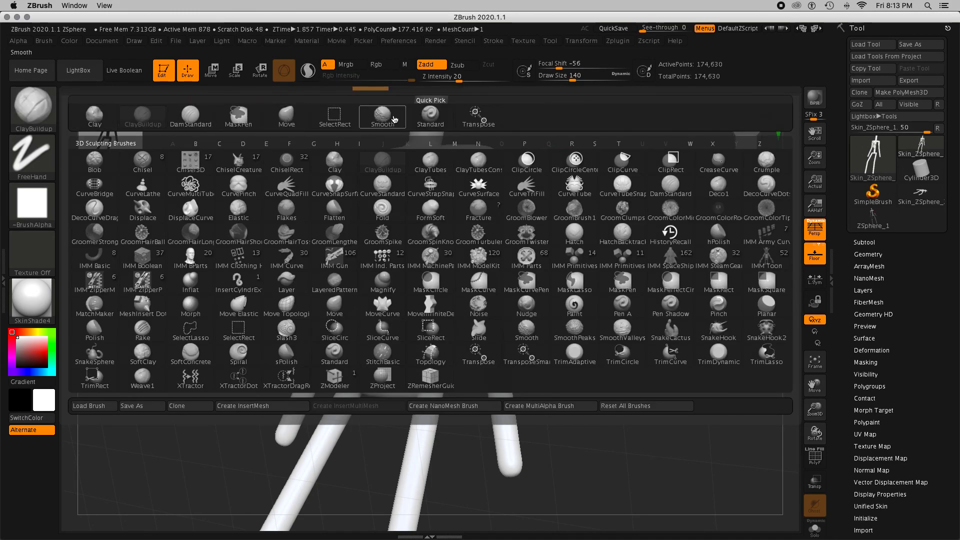
left_click(421, 126)
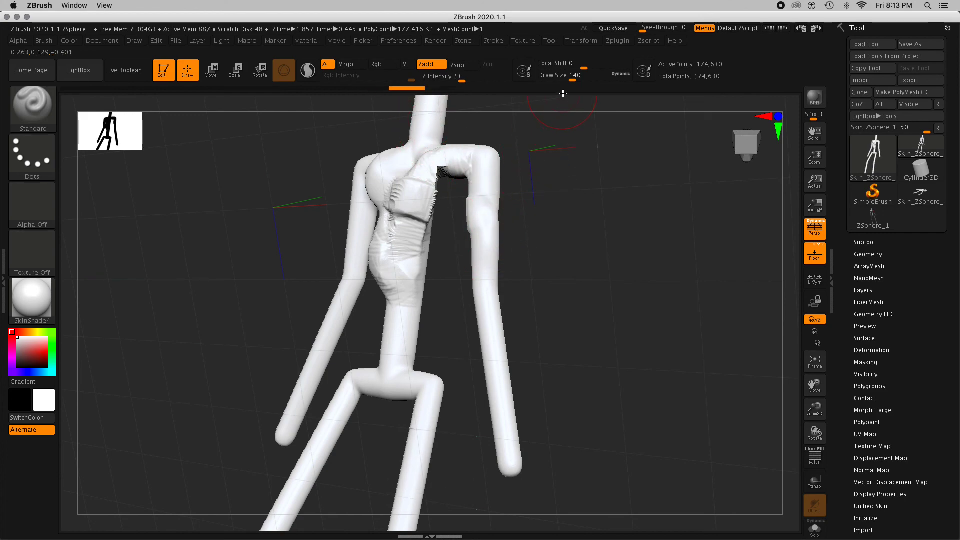
left_click_drag(574, 81, 580, 81)
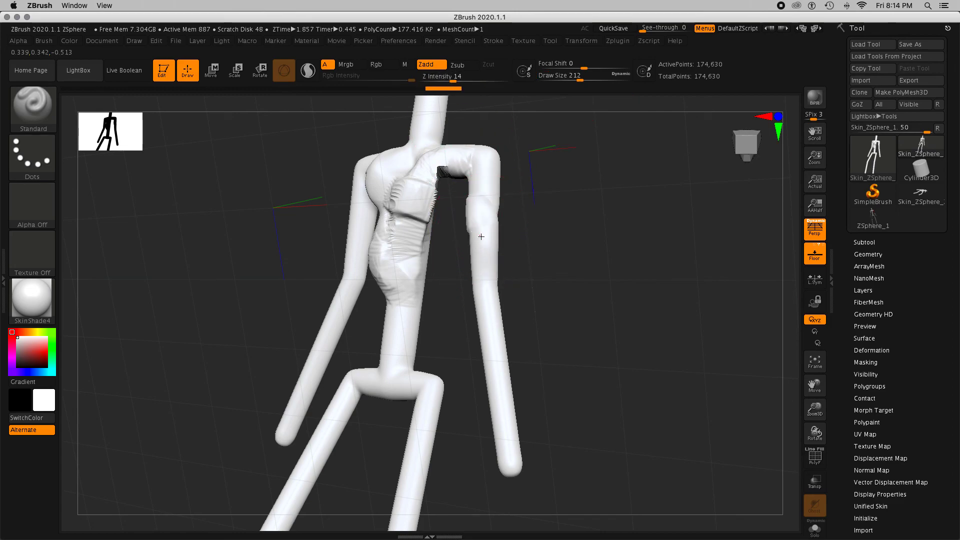
- Try to thicken the upper arm with large Clay brush strokes
left_click(33, 108)
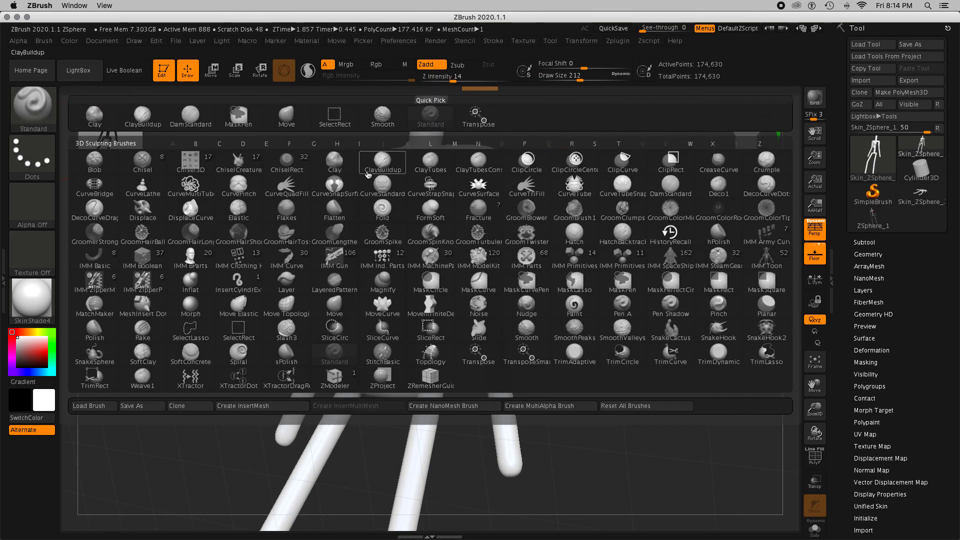
left_click(334, 160)
mouse_move(485, 209)
left_mouse_down()
mouse_move(486, 173)
mouse_move(491, 194)
mouse_move(450, 215)
mouse_move(486, 223)
mouse_move(496, 254)
left_mouse_up()
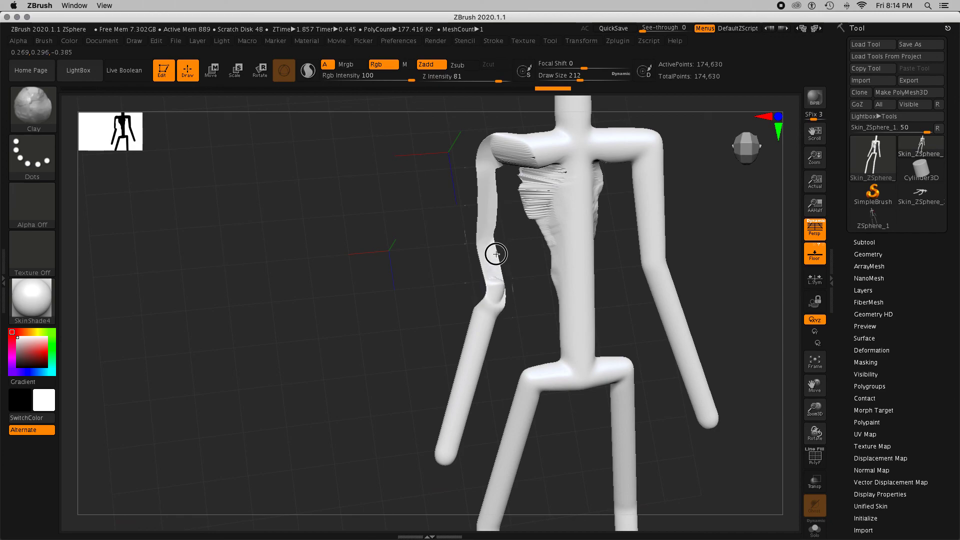
mouse_move(489, 197)
left_mouse_down()
mouse_move(488, 176)
mouse_move(514, 155)
mouse_move(508, 186)
mouse_move(559, 208)
left_mouse_up()
left_click_drag(330, 176, 406, 201)
- Undo the clay strokes on the arm and the earlier sculpting edits on the arm and torso
key("ctrl+z")
key("ctrl+z")
key("ctrl+z")
key("ctrl+z")
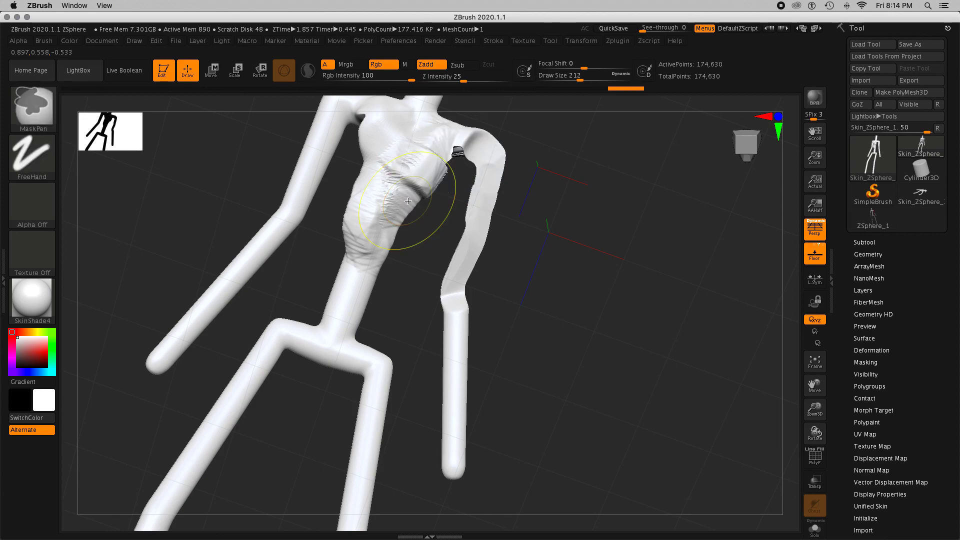
key("ctrl+z")
key("ctrl+z")
key("ctrl+z")
key("ctrl+z")
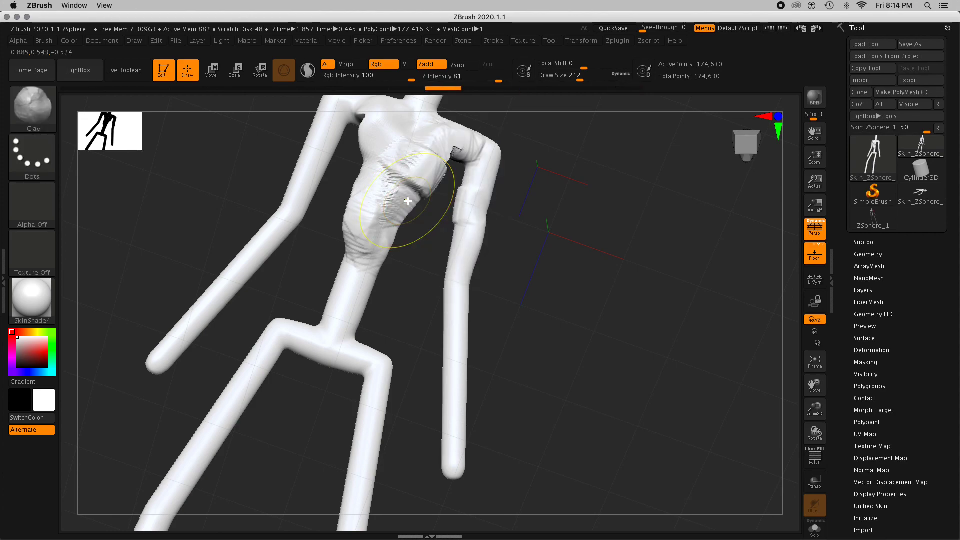
key("ctrl+z")
key("ctrl+z")
key("ctrl+z")
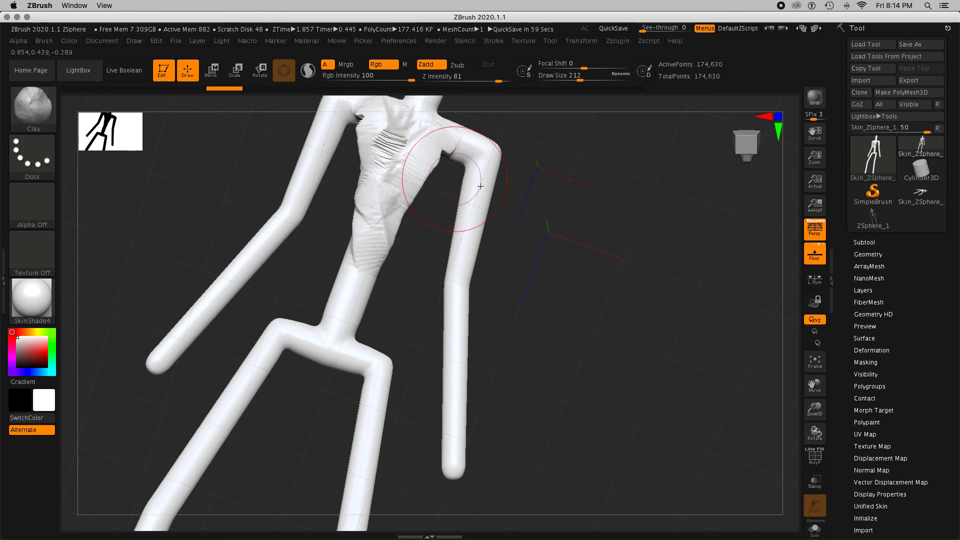
- Set the Clay brush to a Z intensity of 14 and a draw size of 51
left_click_drag(819, 411, 805, 358)
left_click_drag(610, 272, 655, 296)
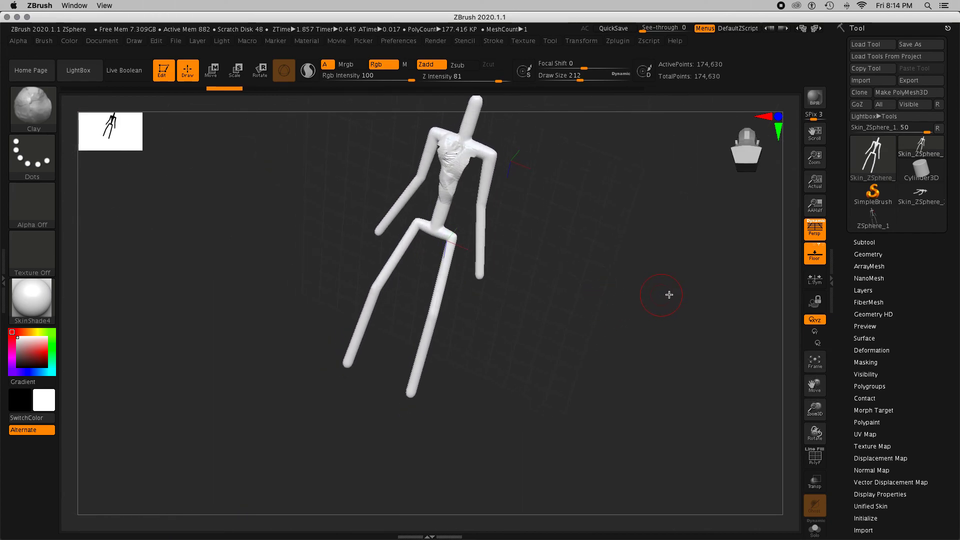
left_click_drag(817, 380, 815, 458)
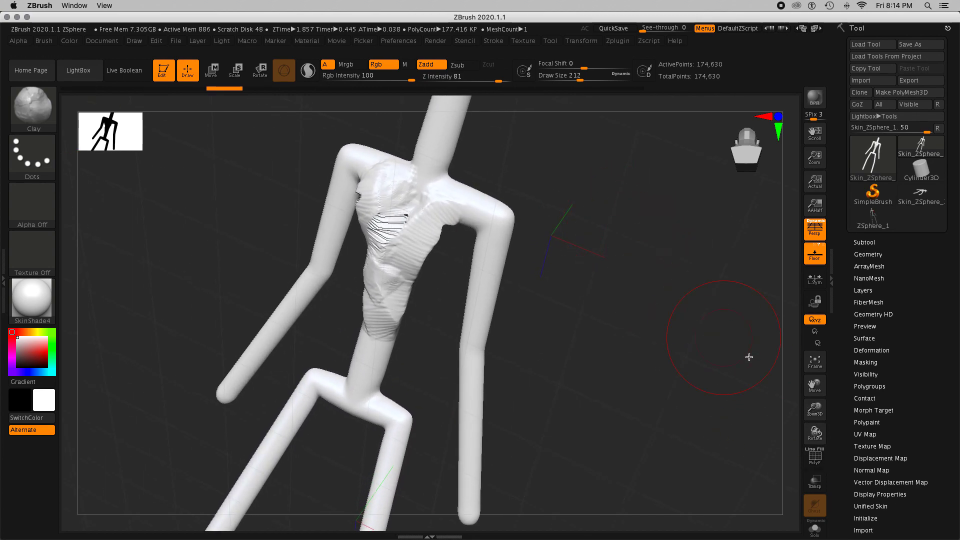
left_click_drag(815, 412, 728, 391)
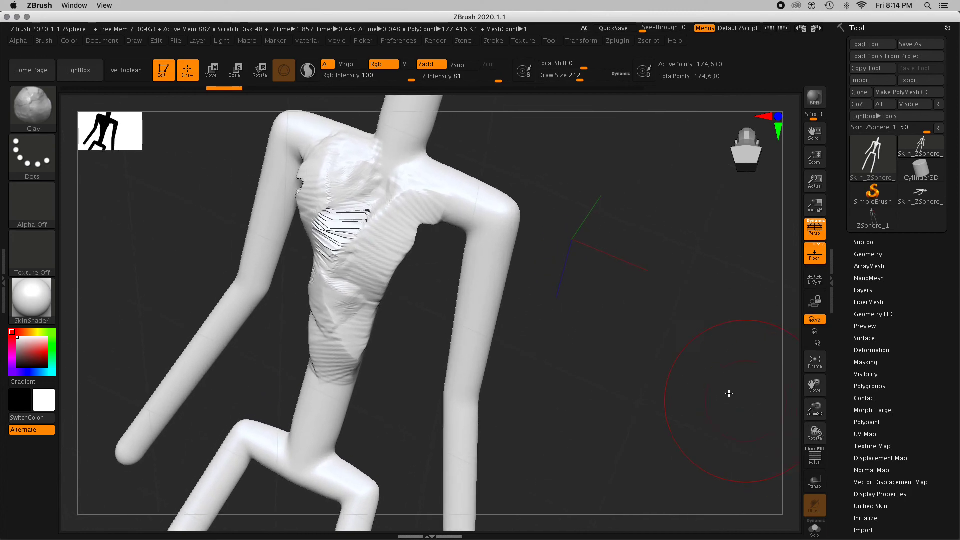
left_click_drag(499, 80, 464, 80)
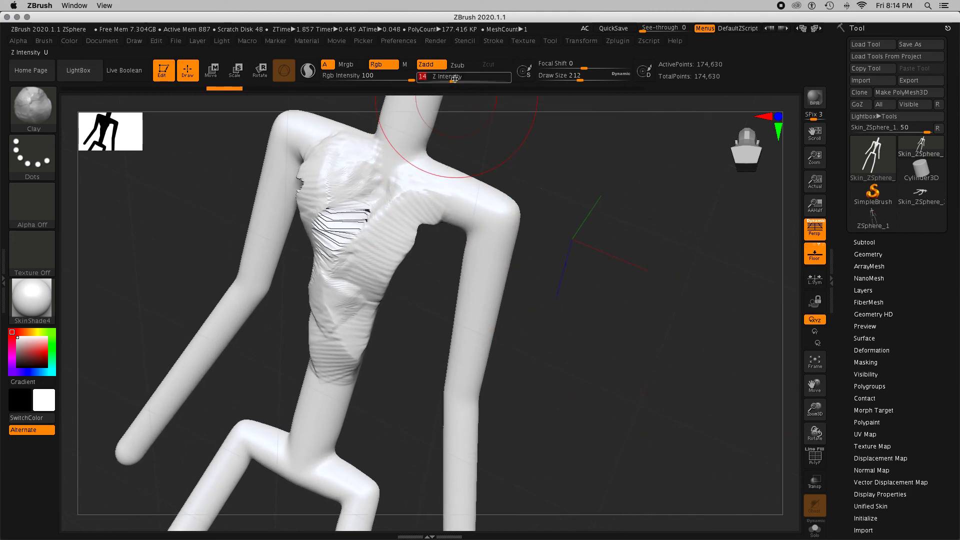
left_click_drag(581, 79, 583, 79)
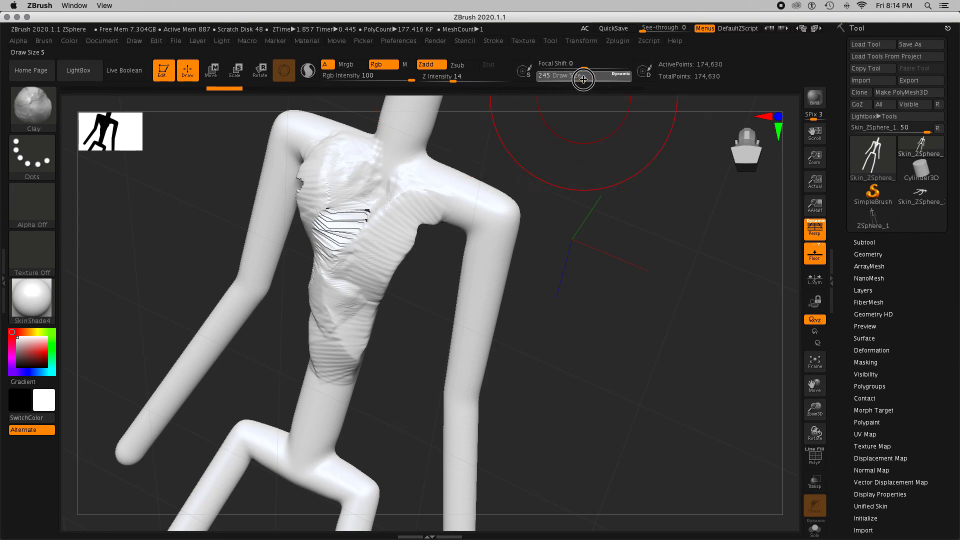
left_click_drag(585, 79, 560, 79)
- Build up clay along the front and outer side of one upper arm
mouse_move(488, 276)
left_mouse_down()
mouse_move(478, 300)
mouse_move(483, 250)
mouse_move(496, 238)
left_mouse_up()
left_click_drag(496, 238, 474, 276)
mouse_move(536, 287)
left_mouse_down()
mouse_move(500, 287)
mouse_move(515, 272)
left_mouse_up()
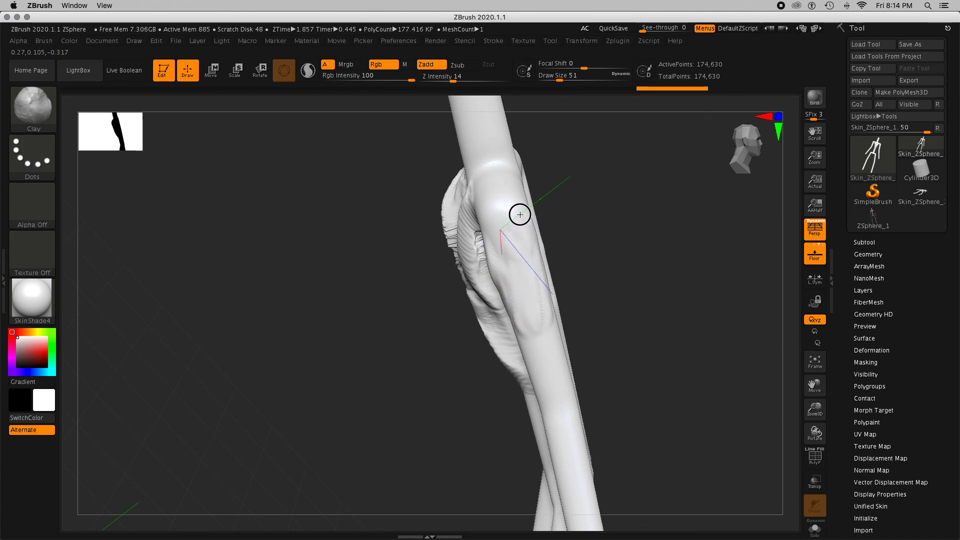
left_click_drag(600, 272, 563, 259)
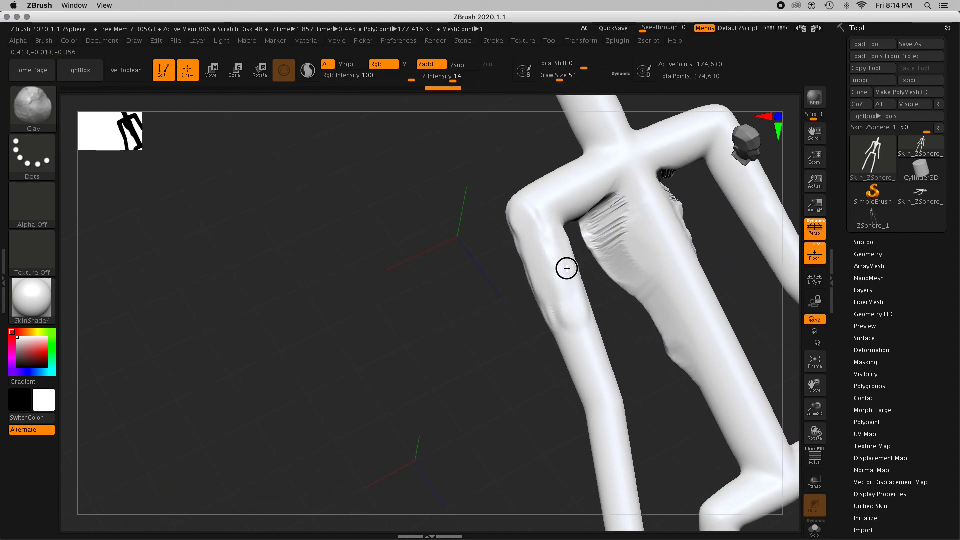
- Add clay strokes to the back side of the rib cage beneath the armpit, raising the Z intensity to 26
mouse_move(620, 240)
left_mouse_down()
mouse_move(623, 256)
mouse_move(608, 245)
mouse_move(602, 216)
left_mouse_up()
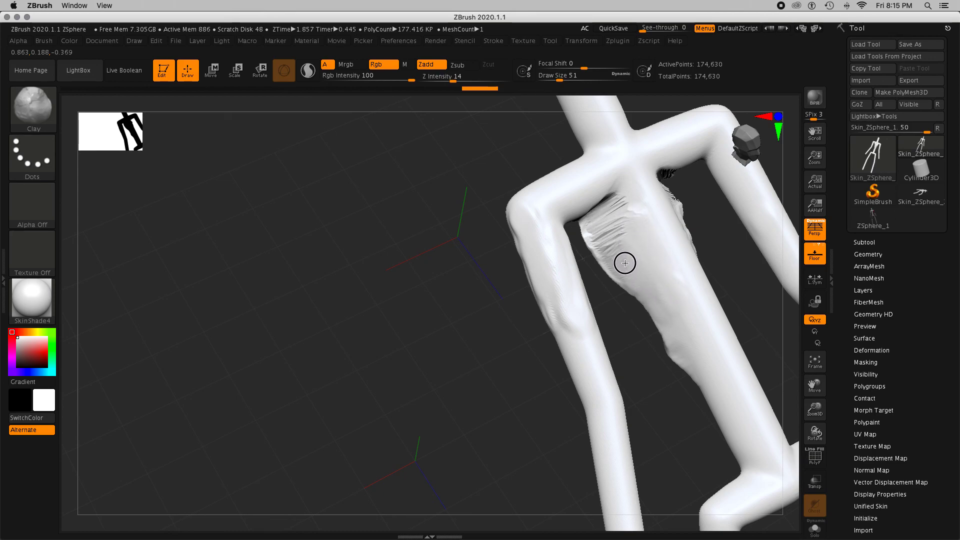
left_click_drag(609, 236, 649, 277)
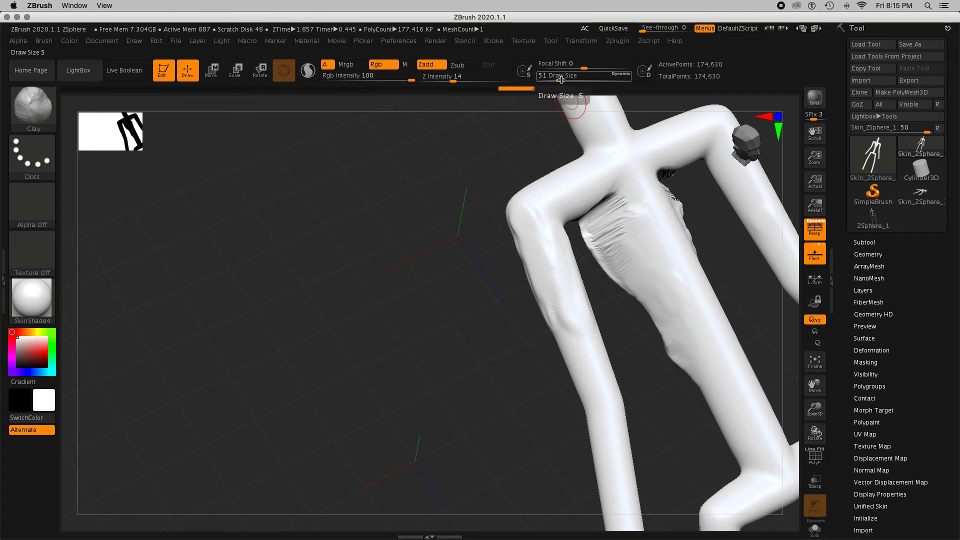
left_click_drag(454, 76, 465, 77)
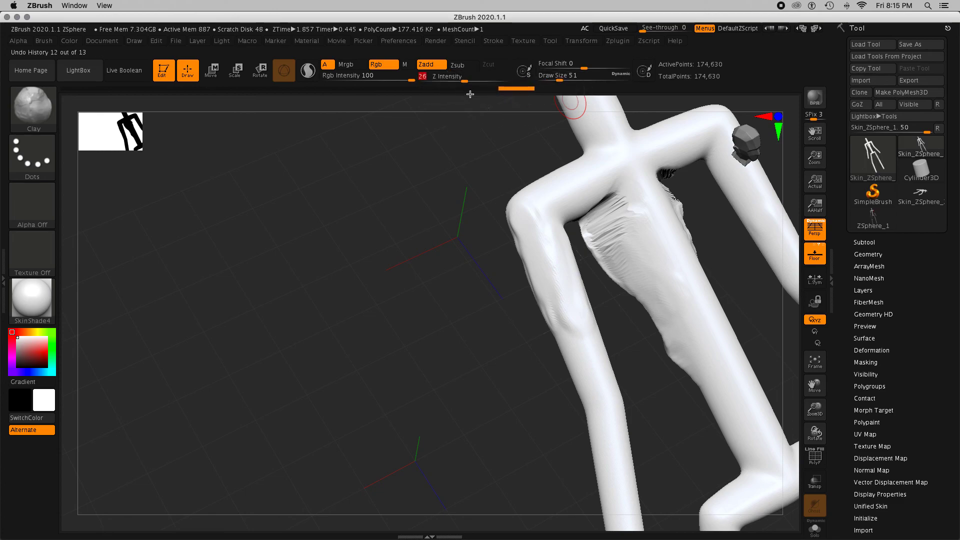
mouse_move(621, 228)
left_mouse_down()
mouse_move(673, 299)
mouse_move(639, 257)
left_mouse_up()
- Add more clay to the back of the same upper arm and down its front toward the elbow
mouse_move(562, 267)
left_mouse_down()
mouse_move(555, 281)
mouse_move(561, 294)
mouse_move(569, 279)
mouse_move(575, 332)
mouse_move(555, 277)
mouse_move(595, 385)
mouse_move(585, 324)
left_mouse_up()
left_click_drag(416, 285, 514, 310)
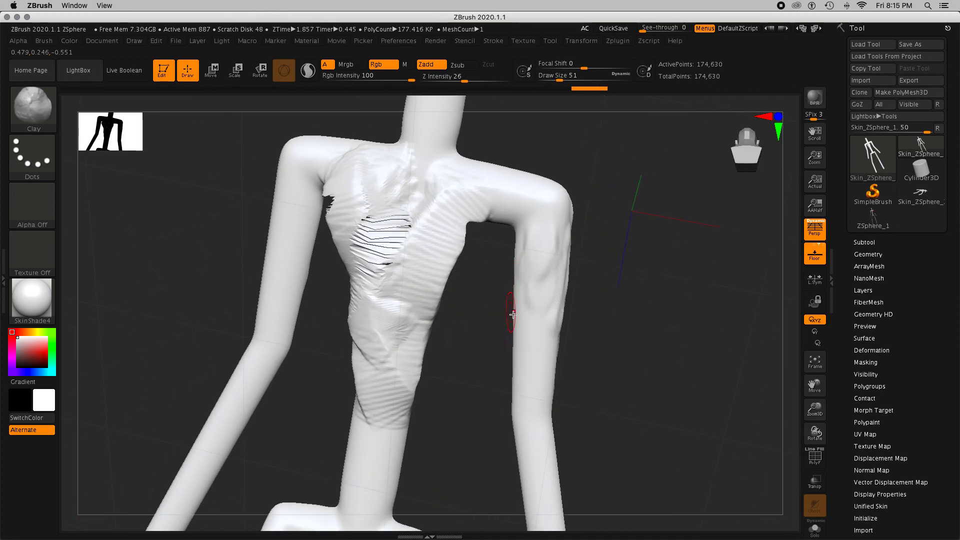
left_click_drag(535, 355, 546, 368)
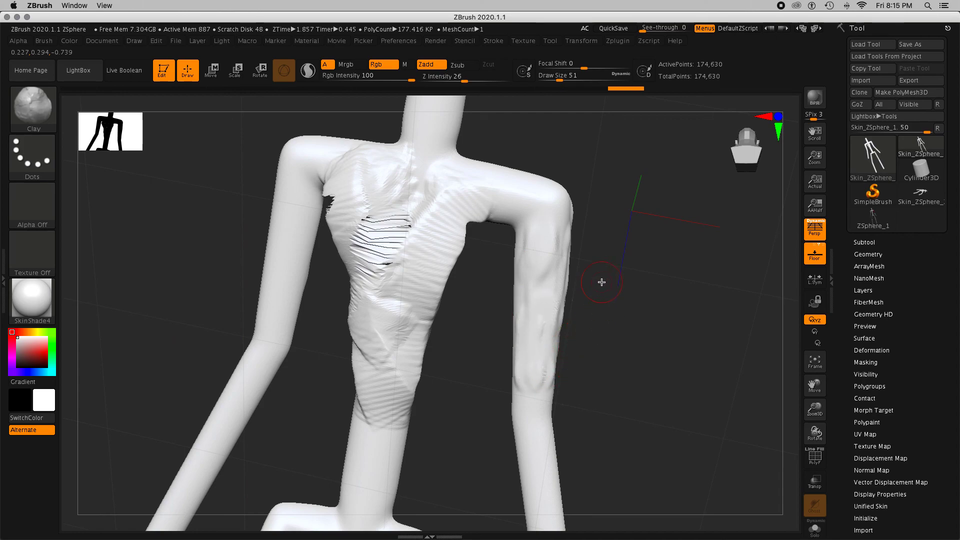